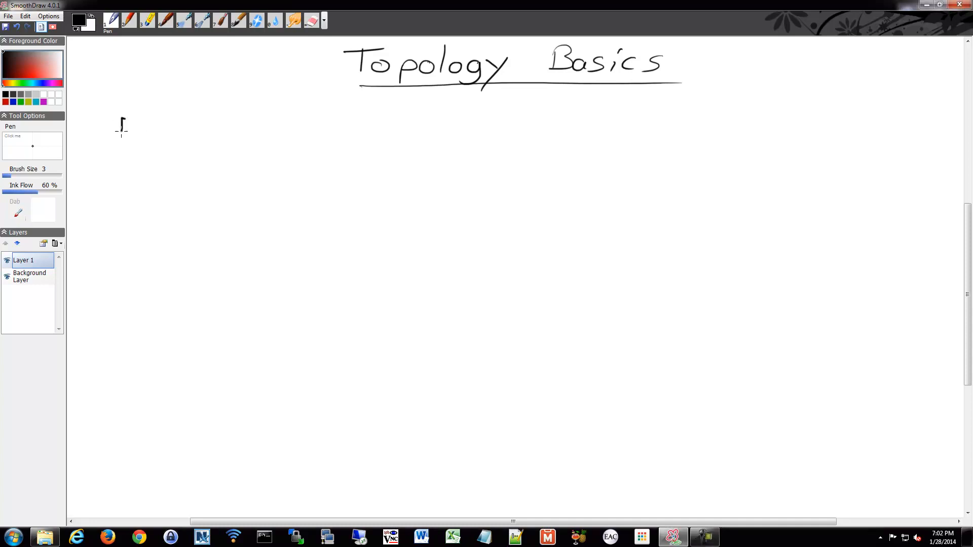
# Handwrite 'Ethernet - Bus' below the title
pyautogui.moveTo(120, 114); pyautogui.dragTo(122, 136)
pyautogui.moveTo(122, 115)
pyautogui.mouseDown()
pyautogui.moveTo(137, 114)
pyautogui.moveTo(139, 131)
pyautogui.mouseUp()
pyautogui.moveTo(148, 116)
pyautogui.mouseDown()
pyautogui.moveTo(148, 135)
pyautogui.moveTo(156, 121)
pyautogui.mouseUp()
pyautogui.moveTo(158, 108)
pyautogui.mouseDown()
pyautogui.moveTo(163, 135)
pyautogui.moveTo(190, 133)
pyautogui.mouseUp()
pyautogui.moveTo(193, 124); pyautogui.dragTo(211, 131)
pyautogui.moveTo(219, 107)
pyautogui.mouseDown()
pyautogui.moveTo(221, 130)
pyautogui.moveTo(228, 118)
pyautogui.moveTo(252, 124)
pyautogui.mouseUp()
pyautogui.moveTo(266, 109)
pyautogui.mouseDown()
pyautogui.moveTo(268, 132)
pyautogui.moveTo(306, 136)
pyautogui.mouseUp()
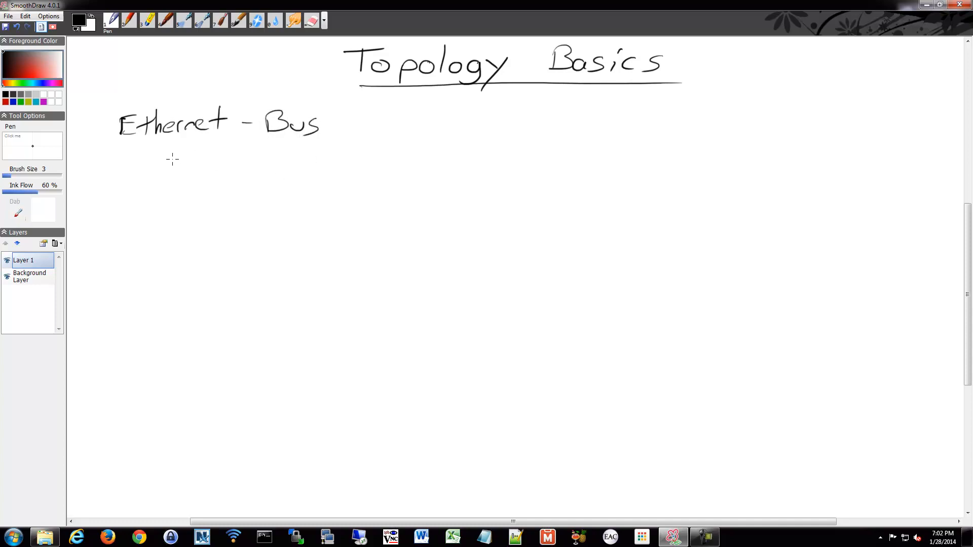
# Sketch a horizontal bus line with station ticks beneath it and add the bullet dot before Ethernet
pyautogui.moveTo(163, 161)
pyautogui.mouseDown()
pyautogui.moveTo(247, 159)
pyautogui.moveTo(221, 170)
pyautogui.mouseUp()
pyautogui.moveTo(193, 162)
pyautogui.mouseDown()
pyautogui.moveTo(192, 181)
pyautogui.moveTo(174, 164)
pyautogui.mouseUp()
pyautogui.moveTo(188, 151)
pyautogui.mouseDown()
pyautogui.moveTo(188, 169)
pyautogui.moveTo(245, 158)
pyautogui.mouseUp()
pyautogui.moveTo(162, 161); pyautogui.dragTo(164, 163)
pyautogui.moveTo(99, 125); pyautogui.dragTo(101, 125)
# Write bulleted 'Physical' and 'Logical' labels on the right side of the board
pyautogui.click(557, 214)
pyautogui.moveTo(582, 112)
pyautogui.mouseDown()
pyautogui.moveTo(609, 134)
pyautogui.moveTo(638, 122)
pyautogui.moveTo(654, 129)
pyautogui.mouseUp()
pyautogui.moveTo(675, 118); pyautogui.dragTo(688, 133)
pyautogui.moveTo(575, 198); pyautogui.dragTo(601, 232)
pyautogui.moveTo(628, 209)
pyautogui.mouseDown()
pyautogui.moveTo(628, 220)
pyautogui.moveTo(647, 219)
pyautogui.mouseUp()
pyautogui.moveTo(652, 210); pyautogui.dragTo(658, 219)
pyautogui.moveTo(681, 195); pyautogui.dragTo(677, 219)
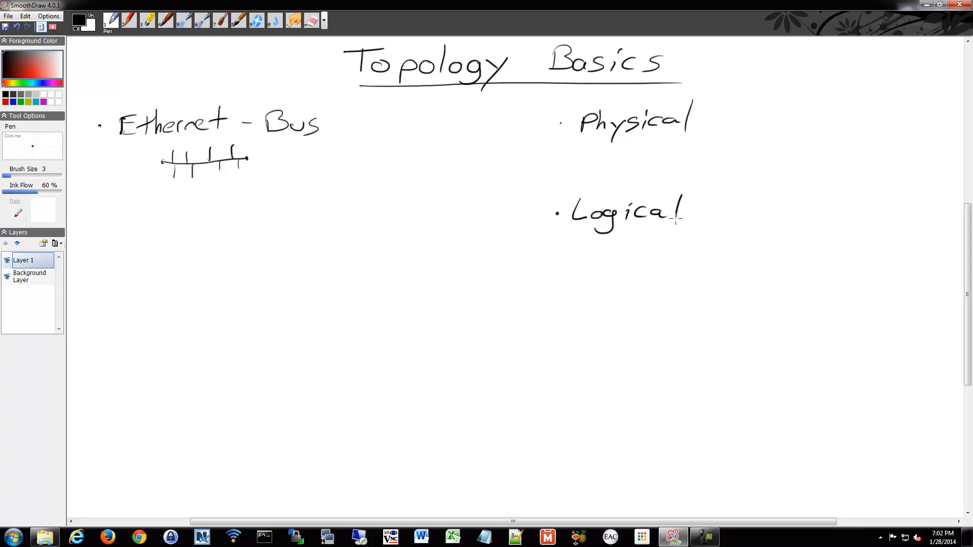
# Draw arrows from Physical and Logical to the bus diagram, then undo them
pyautogui.moveTo(530, 129)
pyautogui.mouseDown()
pyautogui.moveTo(346, 162)
pyautogui.moveTo(314, 157)
pyautogui.moveTo(316, 166)
pyautogui.mouseUp()
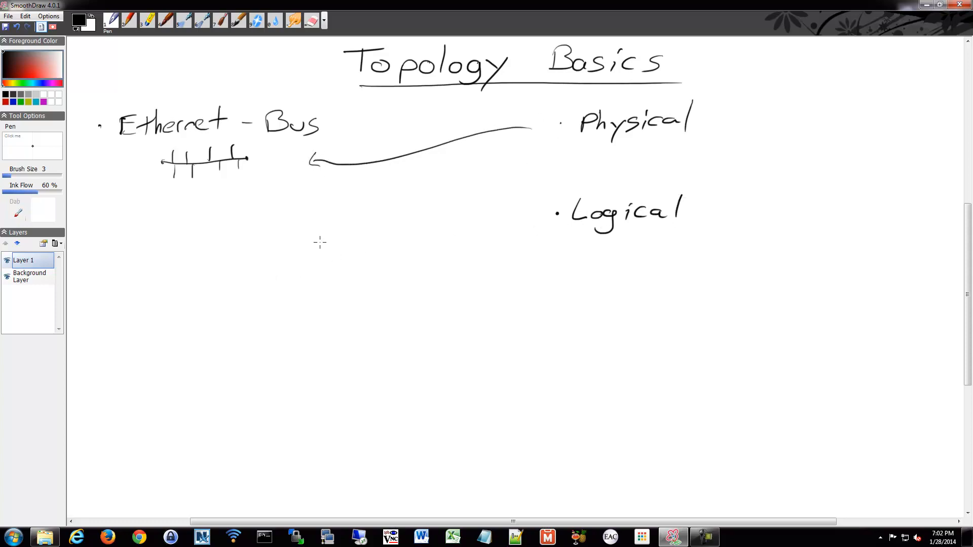
pyautogui.moveTo(505, 186)
pyautogui.mouseDown()
pyautogui.moveTo(515, 192)
pyautogui.moveTo(426, 217)
pyautogui.moveTo(297, 181)
pyautogui.moveTo(305, 194)
pyautogui.mouseUp()
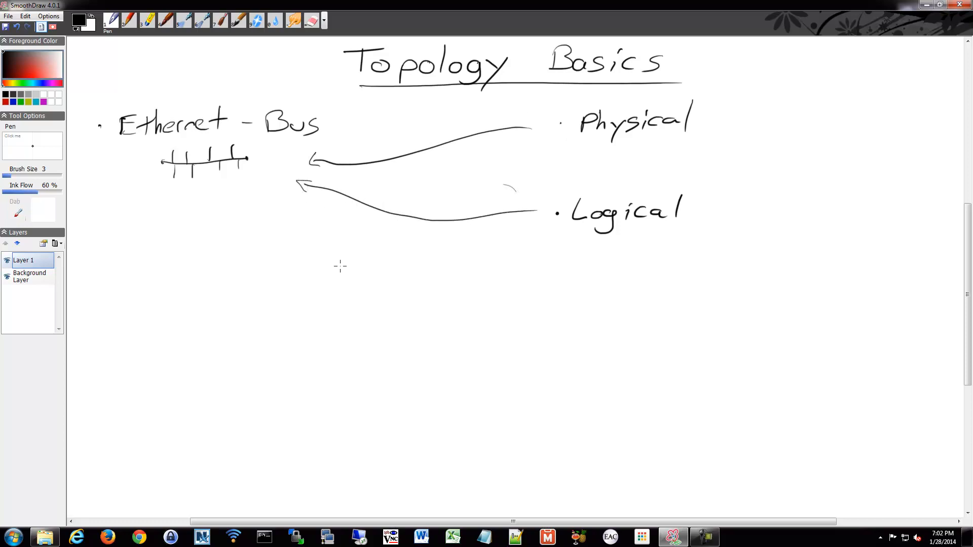
pyautogui.hotkey('ctrl', 'z')
pyautogui.hotkey('ctrl', 'z')
pyautogui.hotkey('ctrl', 'z')
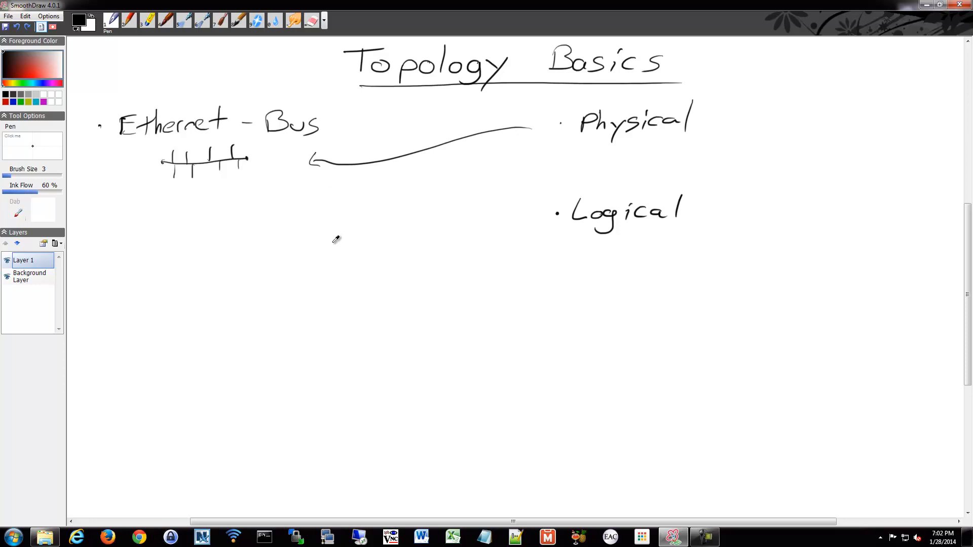
pyautogui.hotkey('ctrl', 'z')
pyautogui.hotkey('ctrl', 'z')
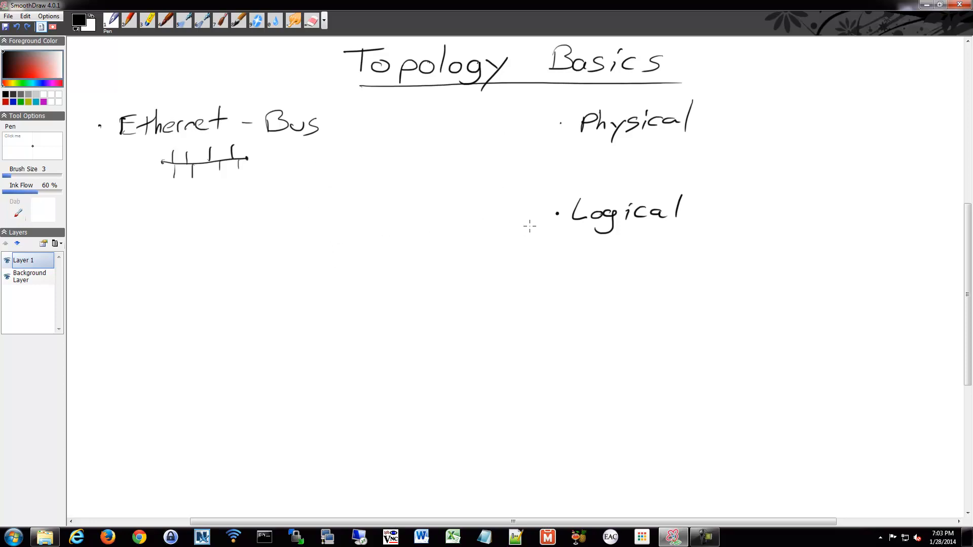
pyautogui.moveTo(546, 217)
pyautogui.mouseDown()
pyautogui.moveTo(288, 177)
pyautogui.moveTo(304, 170)
pyautogui.moveTo(295, 184)
pyautogui.mouseUp()
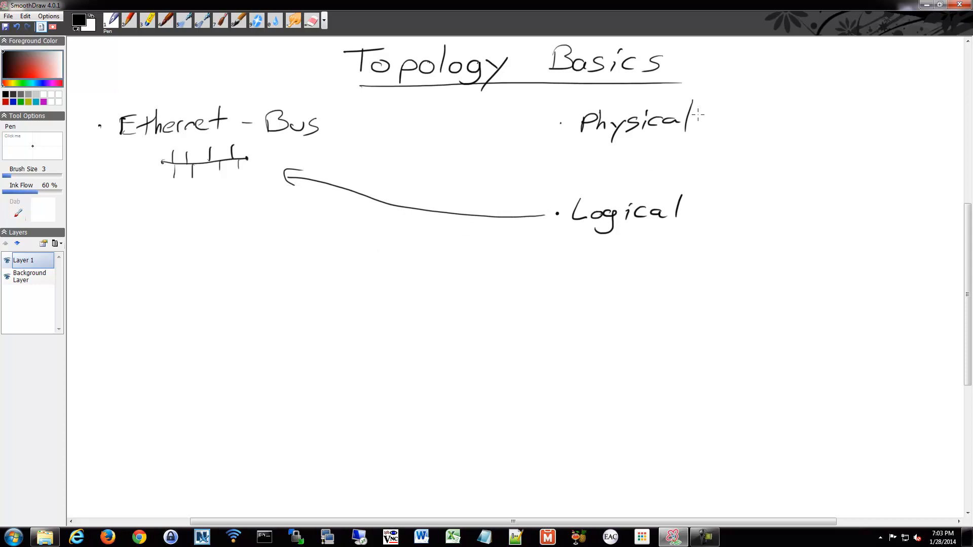
pyautogui.hotkey('ctrl', 'z')
pyautogui.hotkey('ctrl', 'z')
# Undo the leftover arrow and write the heading 'Star Topology'
pyautogui.hotkey('ctrl', 'z')
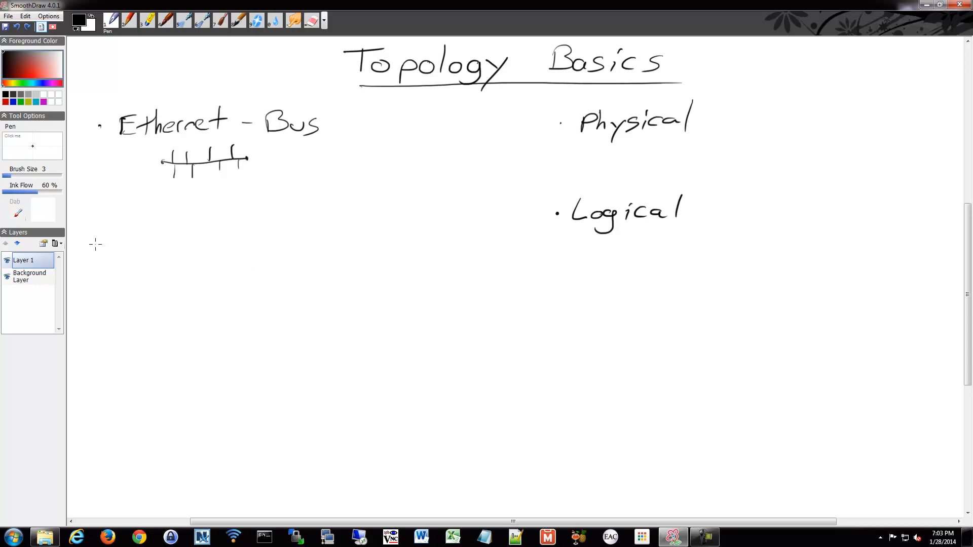
pyautogui.moveTo(140, 237)
pyautogui.mouseDown()
pyautogui.moveTo(130, 260)
pyautogui.moveTo(172, 248)
pyautogui.mouseUp()
pyautogui.moveTo(181, 245)
pyautogui.mouseDown()
pyautogui.moveTo(184, 257)
pyautogui.moveTo(259, 224)
pyautogui.mouseUp()
pyautogui.moveTo(243, 225)
pyautogui.mouseDown()
pyautogui.moveTo(247, 253)
pyautogui.moveTo(265, 245)
pyautogui.moveTo(277, 259)
pyautogui.mouseUp()
pyautogui.moveTo(275, 237); pyautogui.dragTo(307, 245)
pyautogui.moveTo(314, 235)
pyautogui.mouseDown()
pyautogui.moveTo(325, 255)
pyautogui.moveTo(354, 243)
pyautogui.moveTo(345, 254)
pyautogui.mouseUp()
# Draw a central hub rectangle with spokes radiating from its bottom and both ends
pyautogui.moveTo(227, 314)
pyautogui.mouseDown()
pyautogui.moveTo(258, 326)
pyautogui.moveTo(284, 320)
pyautogui.mouseUp()
pyautogui.moveTo(279, 307)
pyautogui.mouseDown()
pyautogui.moveTo(280, 326)
pyautogui.moveTo(228, 314)
pyautogui.moveTo(283, 303)
pyautogui.mouseUp()
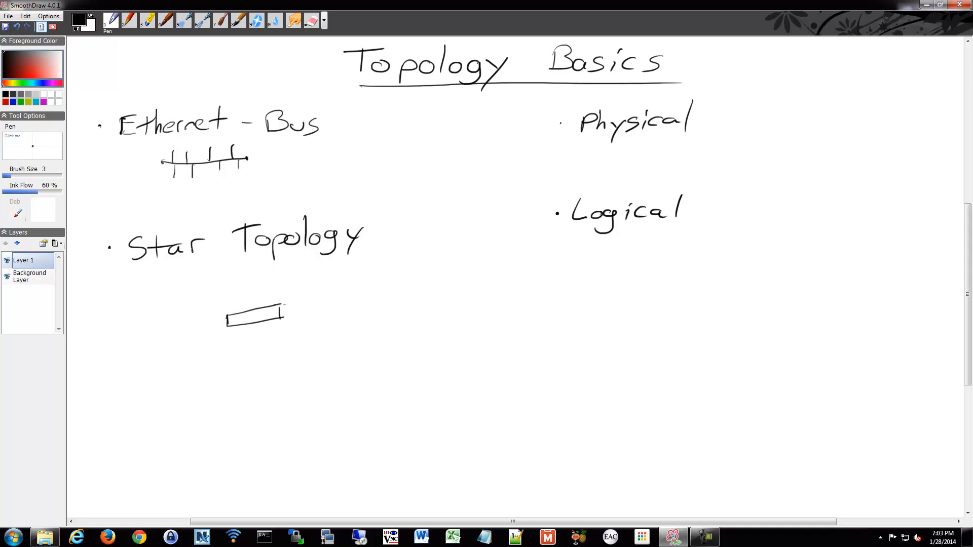
pyautogui.moveTo(234, 328)
pyautogui.mouseDown()
pyautogui.moveTo(200, 390)
pyautogui.moveTo(260, 399)
pyautogui.mouseUp()
pyautogui.moveTo(265, 318)
pyautogui.mouseDown()
pyautogui.moveTo(308, 385)
pyautogui.moveTo(344, 356)
pyautogui.mouseUp()
pyautogui.moveTo(346, 303)
pyautogui.mouseDown()
pyautogui.moveTo(281, 309)
pyautogui.moveTo(317, 275)
pyautogui.moveTo(264, 310)
pyautogui.moveTo(227, 283)
pyautogui.moveTo(192, 294)
pyautogui.mouseUp()
pyautogui.moveTo(230, 325); pyautogui.dragTo(182, 345)
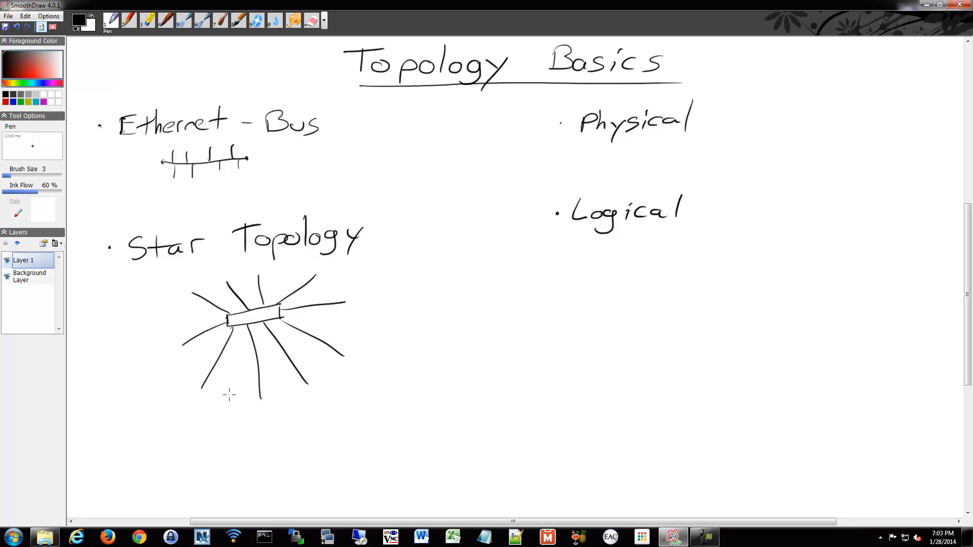
# Add small device squares at the lower and right spoke ends
pyautogui.moveTo(195, 388)
pyautogui.mouseDown()
pyautogui.moveTo(269, 408)
pyautogui.moveTo(314, 395)
pyautogui.mouseUp()
pyautogui.moveTo(339, 353); pyautogui.dragTo(354, 369)
pyautogui.moveTo(345, 296)
pyautogui.mouseDown()
pyautogui.moveTo(348, 308)
pyautogui.moveTo(350, 294)
pyautogui.moveTo(315, 268)
pyautogui.mouseUp()
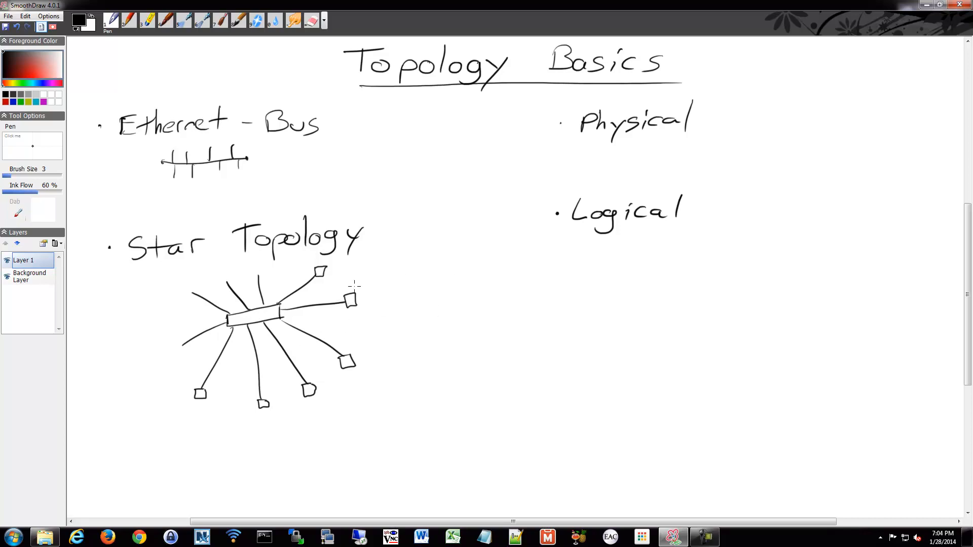
# Erase the right device square and draw a second hub rectangle at that spoke's end
pyautogui.press('e')
pyautogui.moveTo(354, 293)
pyautogui.mouseDown()
pyautogui.moveTo(344, 301)
pyautogui.moveTo(361, 306)
pyautogui.mouseUp()
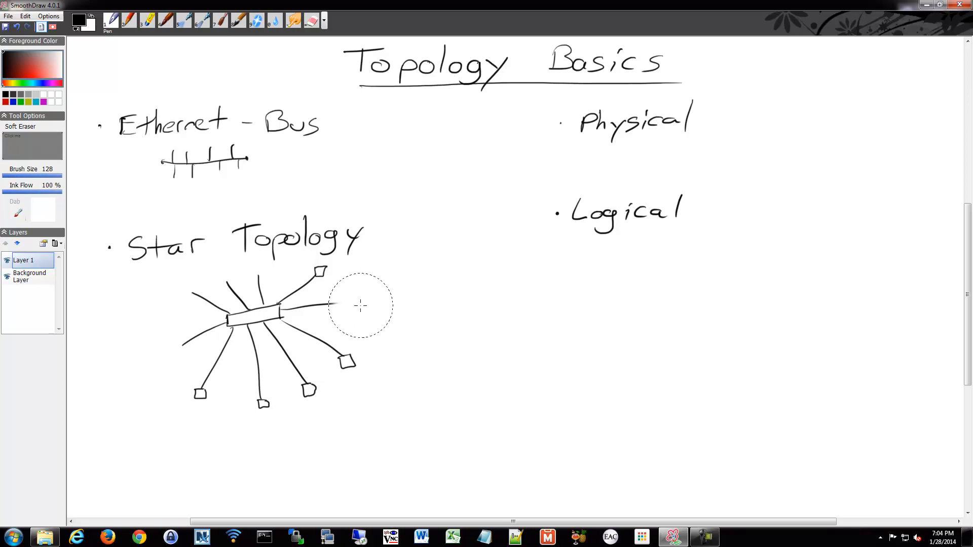
pyautogui.press('p')
pyautogui.moveTo(338, 302)
pyautogui.mouseDown()
pyautogui.moveTo(329, 304)
pyautogui.moveTo(380, 308)
pyautogui.moveTo(430, 291)
pyautogui.mouseUp()
pyautogui.moveTo(378, 308); pyautogui.dragTo(429, 304)
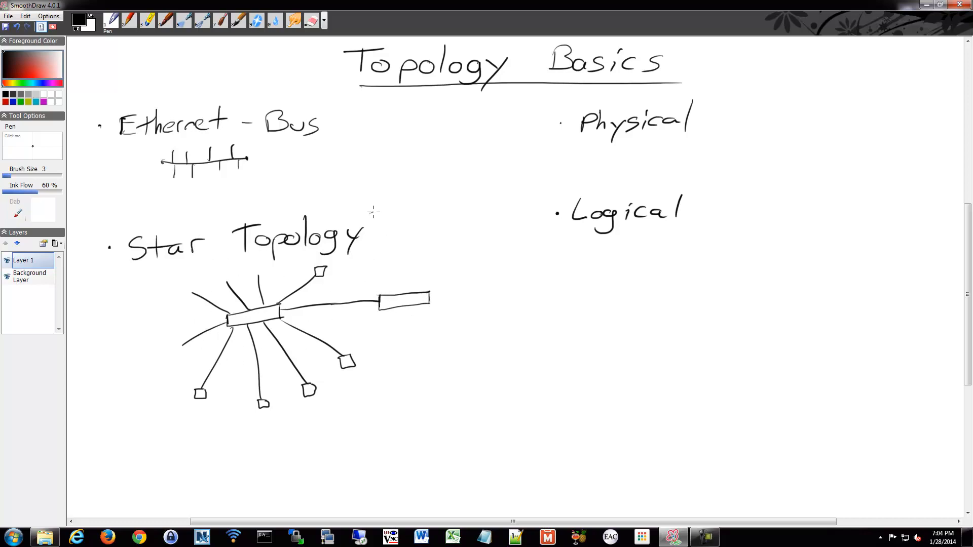
# Extend the heading to read 'Star Topology / Hub and spoke'
pyautogui.moveTo(373, 212)
pyautogui.mouseDown()
pyautogui.moveTo(358, 247)
pyautogui.moveTo(453, 232)
pyautogui.mouseUp()
pyautogui.moveTo(453, 214)
pyautogui.mouseDown()
pyautogui.moveTo(456, 234)
pyautogui.moveTo(487, 245)
pyautogui.mouseUp()
pyautogui.moveTo(484, 226); pyautogui.dragTo(499, 230)
pyautogui.moveTo(501, 216)
pyautogui.mouseDown()
pyautogui.moveTo(502, 233)
pyautogui.moveTo(523, 232)
pyautogui.mouseUp()
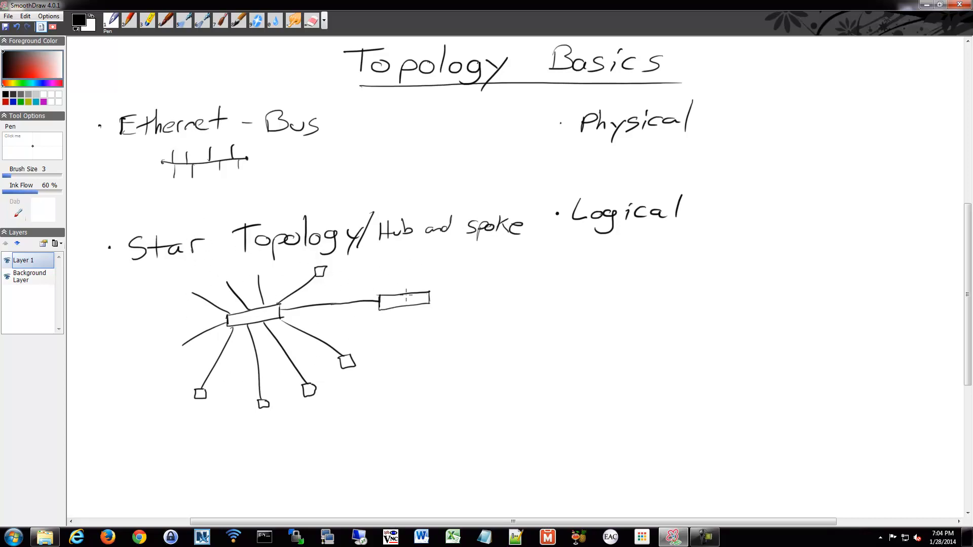
# Add spokes radiating from the second hub and an arrow pointing at the first hub
pyautogui.moveTo(391, 309)
pyautogui.mouseDown()
pyautogui.moveTo(373, 346)
pyautogui.moveTo(409, 357)
pyautogui.mouseUp()
pyautogui.moveTo(420, 304)
pyautogui.mouseDown()
pyautogui.moveTo(454, 356)
pyautogui.moveTo(483, 333)
pyautogui.moveTo(477, 275)
pyautogui.moveTo(420, 259)
pyautogui.mouseUp()
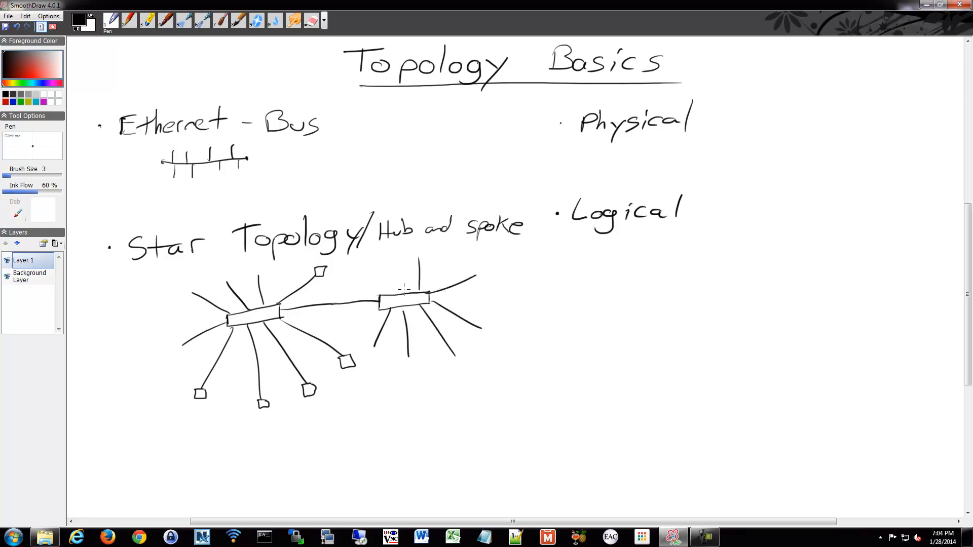
pyautogui.moveTo(398, 291)
pyautogui.mouseDown()
pyautogui.moveTo(382, 260)
pyautogui.moveTo(358, 280)
pyautogui.mouseUp()
pyautogui.moveTo(156, 313)
pyautogui.mouseDown()
pyautogui.moveTo(190, 319)
pyautogui.moveTo(180, 333)
pyautogui.mouseUp()
# Switch to magenta ink and label the first hub 'CO' with an arrow pointing at it
pyautogui.hotkey('ctrl', 'z')
pyautogui.hotkey('ctrl', 'z')
pyautogui.click(45, 102)
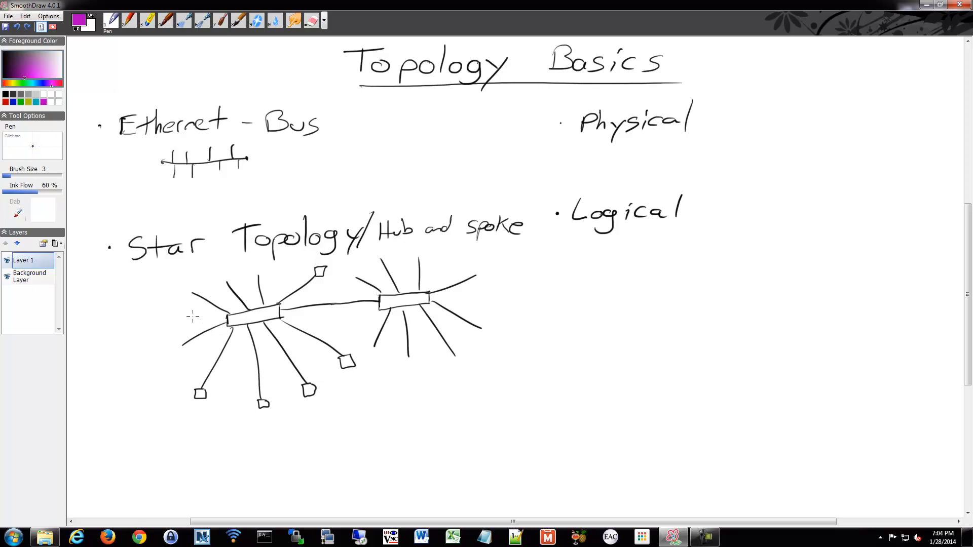
pyautogui.moveTo(177, 316)
pyautogui.mouseDown()
pyautogui.moveTo(210, 321)
pyautogui.moveTo(204, 335)
pyautogui.mouseUp()
pyautogui.moveTo(97, 308)
pyautogui.mouseDown()
pyautogui.moveTo(100, 328)
pyautogui.moveTo(124, 307)
pyautogui.mouseUp()
# Label the second hub 'Building 2' with an arrow, replacing a first 'RO1' attempt
pyautogui.moveTo(519, 295)
pyautogui.mouseDown()
pyautogui.moveTo(467, 300)
pyautogui.moveTo(492, 309)
pyautogui.mouseUp()
pyautogui.moveTo(537, 288)
pyautogui.mouseDown()
pyautogui.moveTo(538, 313)
pyautogui.moveTo(554, 317)
pyautogui.mouseUp()
pyautogui.moveTo(571, 291)
pyautogui.mouseDown()
pyautogui.moveTo(572, 311)
pyautogui.moveTo(615, 320)
pyautogui.mouseUp()
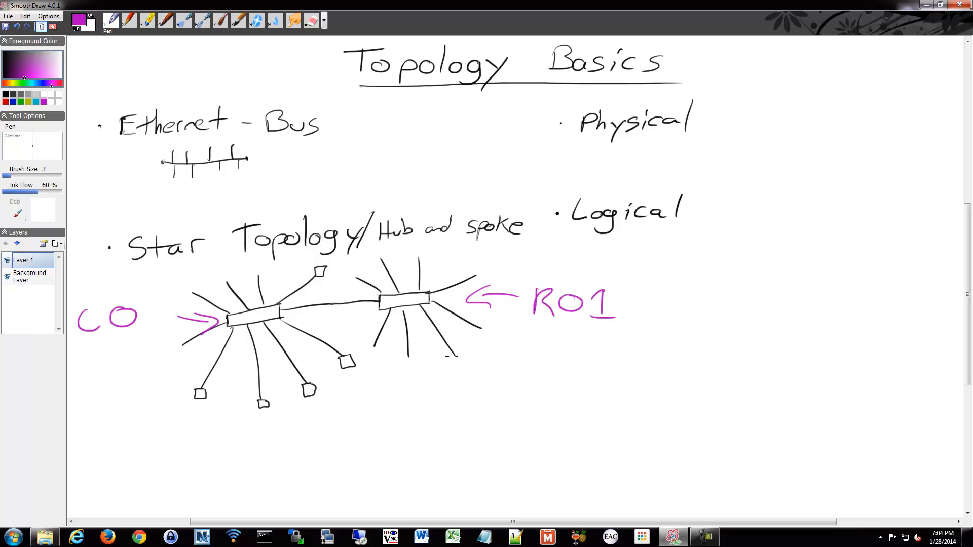
pyautogui.hotkey('ctrl', 'z')
pyautogui.hotkey('ctrl', 'z')
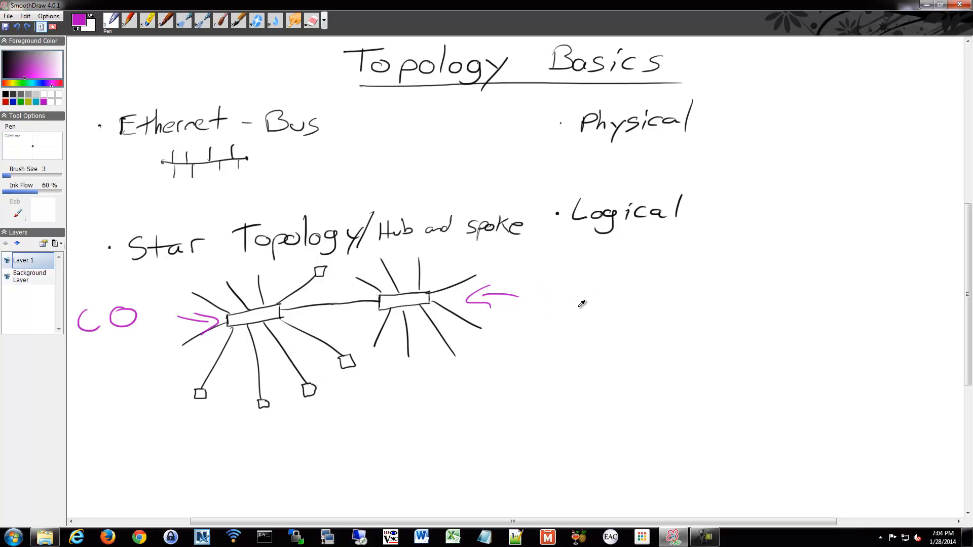
pyautogui.hotkey('ctrl', 'z')
pyautogui.hotkey('ctrl', 'z')
pyautogui.hotkey('ctrl', 'z')
pyautogui.moveTo(529, 285)
pyautogui.mouseDown()
pyautogui.moveTo(553, 310)
pyautogui.moveTo(575, 313)
pyautogui.mouseUp()
pyautogui.moveTo(583, 280)
pyautogui.mouseDown()
pyautogui.moveTo(582, 311)
pyautogui.moveTo(605, 278)
pyautogui.moveTo(608, 309)
pyautogui.moveTo(624, 308)
pyautogui.moveTo(624, 326)
pyautogui.mouseUp()
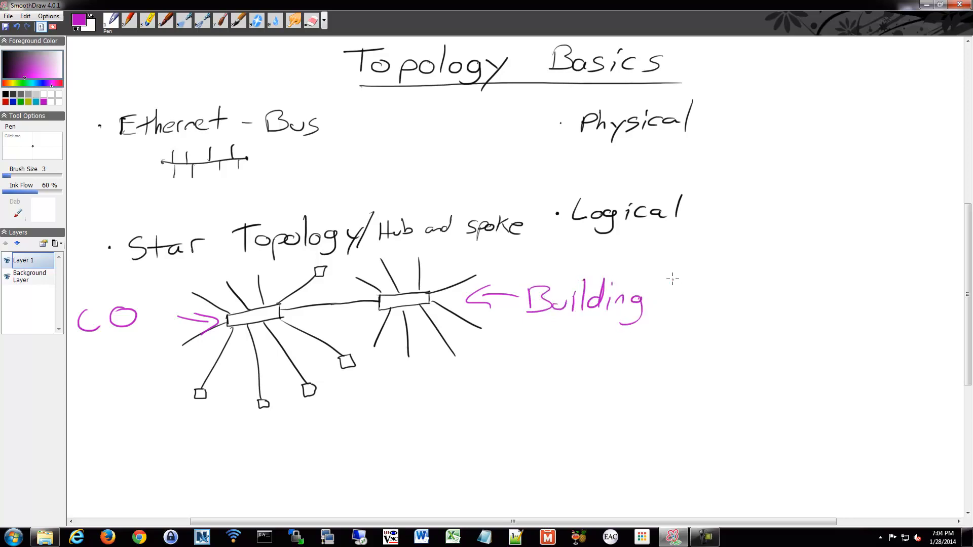
pyautogui.moveTo(670, 274); pyautogui.dragTo(694, 307)
# Draw a magenta box below the right hub with spokes and a box at the lower-left spoke end
pyautogui.moveTo(468, 354); pyautogui.dragTo(442, 387)
pyautogui.hotkey('ctrl', 'z')
pyautogui.moveTo(468, 355)
pyautogui.mouseDown()
pyautogui.moveTo(482, 365)
pyautogui.moveTo(462, 352)
pyautogui.moveTo(535, 323)
pyautogui.moveTo(509, 338)
pyautogui.moveTo(481, 334)
pyautogui.mouseUp()
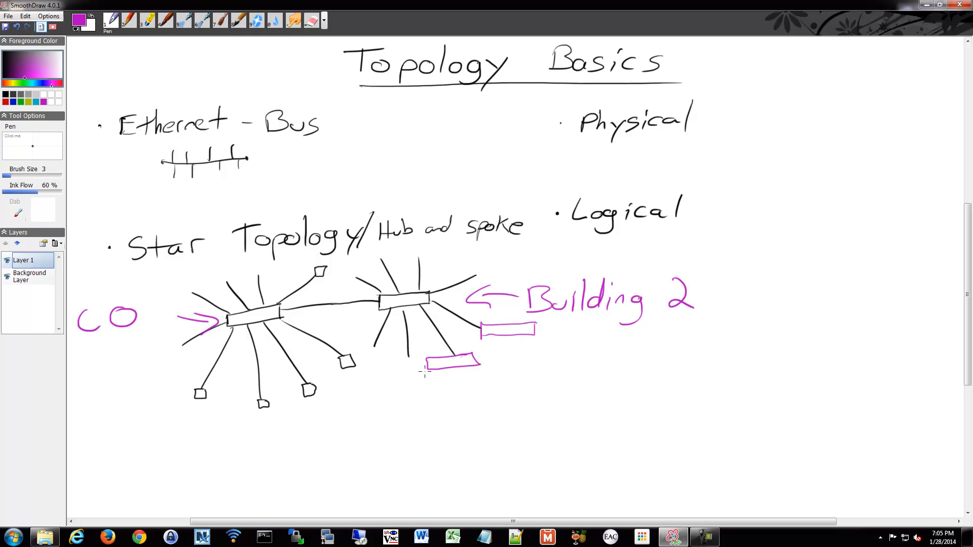
pyautogui.moveTo(433, 371)
pyautogui.mouseDown()
pyautogui.moveTo(409, 397)
pyautogui.moveTo(443, 405)
pyautogui.moveTo(503, 386)
pyautogui.mouseUp()
pyautogui.moveTo(411, 394); pyautogui.dragTo(376, 397)
pyautogui.moveTo(376, 397)
pyautogui.mouseDown()
pyautogui.moveTo(377, 408)
pyautogui.moveTo(461, 403)
pyautogui.moveTo(431, 428)
pyautogui.moveTo(467, 426)
pyautogui.mouseUp()
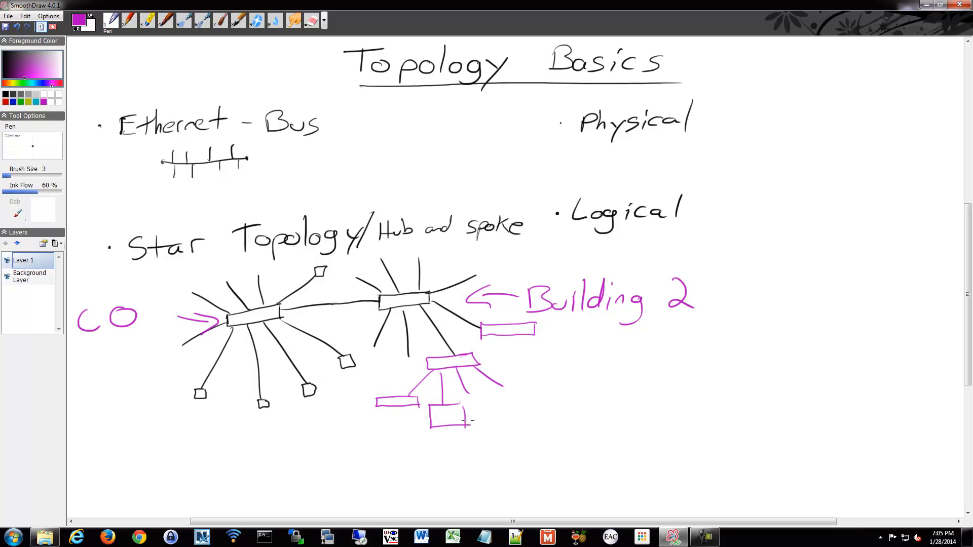
# Draw a lower-right box with its own spokes and a small square at one spoke end
pyautogui.moveTo(502, 385)
pyautogui.mouseDown()
pyautogui.moveTo(504, 397)
pyautogui.moveTo(539, 379)
pyautogui.mouseUp()
pyautogui.moveTo(541, 379)
pyautogui.mouseDown()
pyautogui.moveTo(543, 401)
pyautogui.moveTo(504, 397)
pyautogui.moveTo(494, 425)
pyautogui.mouseUp()
pyautogui.moveTo(526, 397)
pyautogui.mouseDown()
pyautogui.moveTo(528, 433)
pyautogui.moveTo(559, 425)
pyautogui.moveTo(575, 391)
pyautogui.moveTo(568, 368)
pyautogui.moveTo(511, 384)
pyautogui.mouseUp()
pyautogui.moveTo(487, 427); pyautogui.dragTo(499, 430)
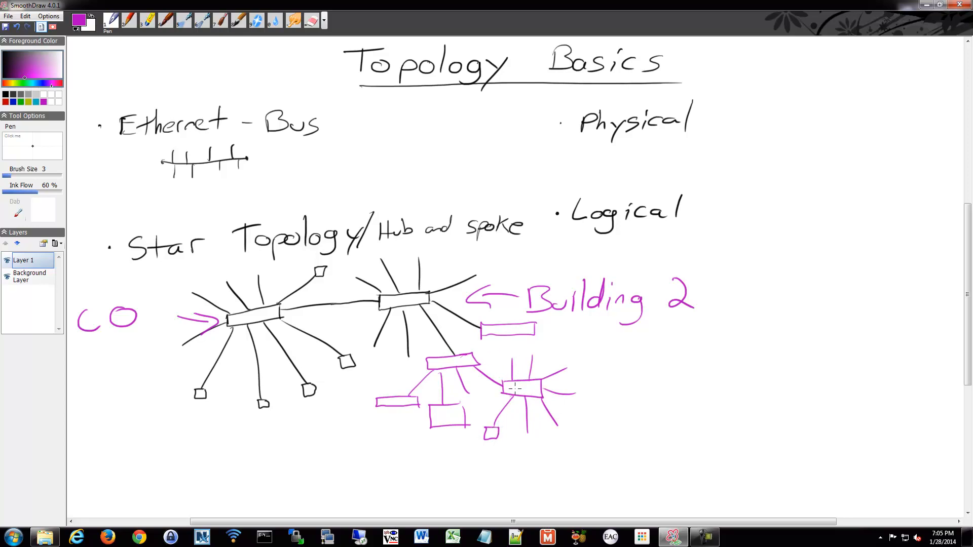
# Label the boxes R1 and W1 and the Building 2 hub B1, then switch the ink to black
pyautogui.moveTo(511, 380)
pyautogui.mouseDown()
pyautogui.moveTo(512, 394)
pyautogui.moveTo(541, 391)
pyautogui.mouseUp()
pyautogui.moveTo(430, 361); pyautogui.dragTo(468, 368)
pyautogui.moveTo(391, 294); pyautogui.dragTo(415, 306)
pyautogui.moveTo(406, 306); pyautogui.dragTo(421, 304)
pyautogui.moveTo(438, 264); pyautogui.dragTo(423, 255)
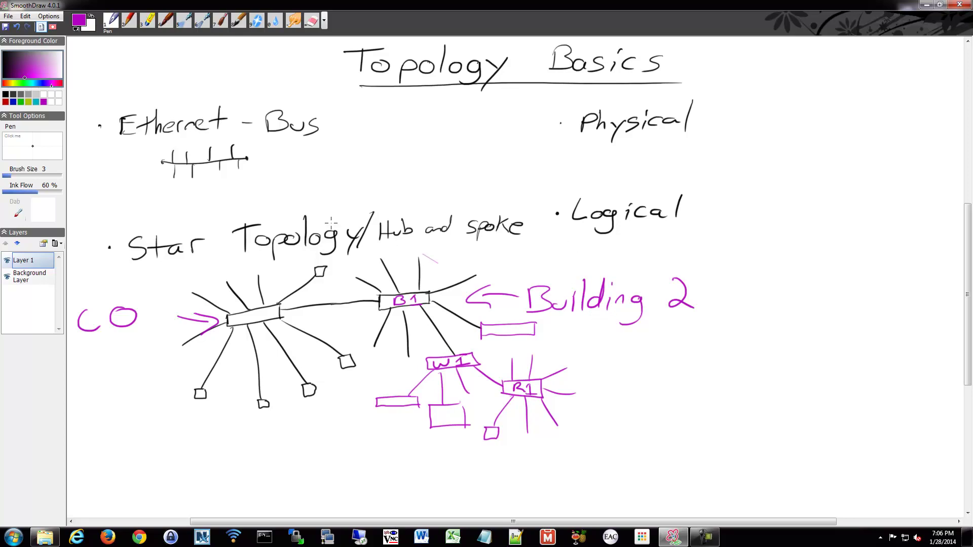
pyautogui.click(7, 101)
pyautogui.click(14, 95)
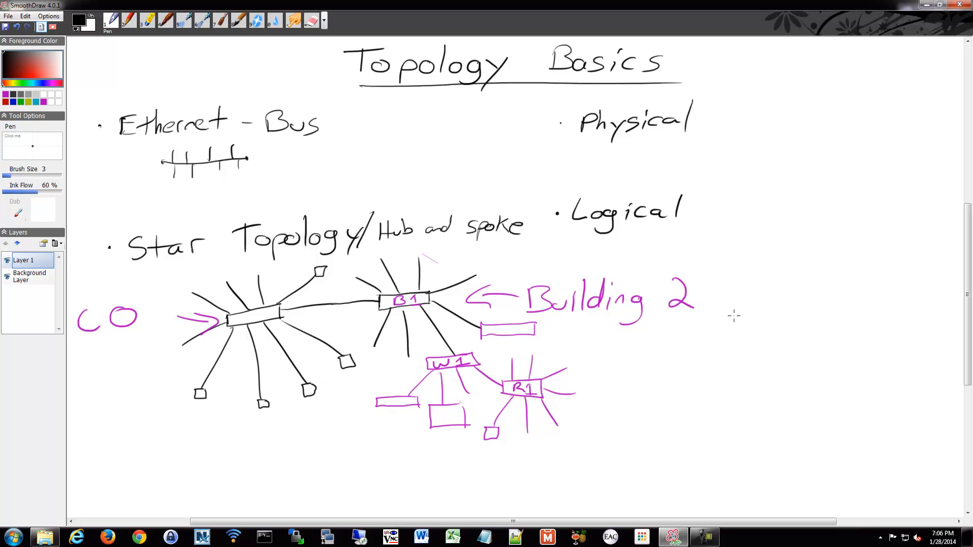
# Erase the star diagrams and draw two router circles labelled R
pyautogui.press('e')
pyautogui.moveTo(547, 396)
pyautogui.mouseDown()
pyautogui.moveTo(502, 410)
pyautogui.moveTo(525, 377)
pyautogui.moveTo(700, 285)
pyautogui.moveTo(487, 327)
pyautogui.moveTo(426, 388)
pyautogui.moveTo(346, 361)
pyautogui.moveTo(388, 281)
pyautogui.moveTo(312, 289)
pyautogui.moveTo(290, 342)
pyautogui.moveTo(304, 395)
pyautogui.moveTo(336, 298)
pyautogui.moveTo(297, 274)
pyautogui.moveTo(144, 319)
pyautogui.moveTo(167, 380)
pyautogui.moveTo(91, 333)
pyautogui.mouseUp()
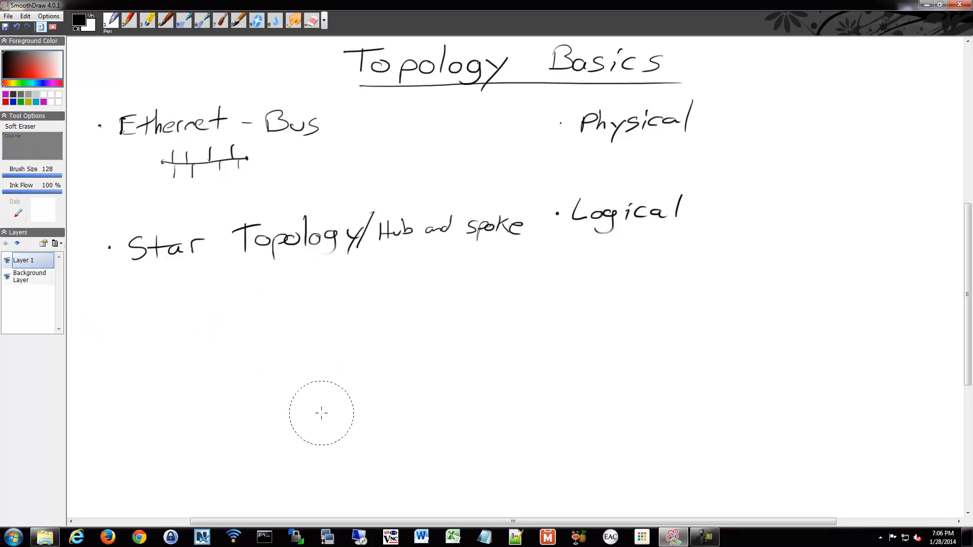
pyautogui.press('1')
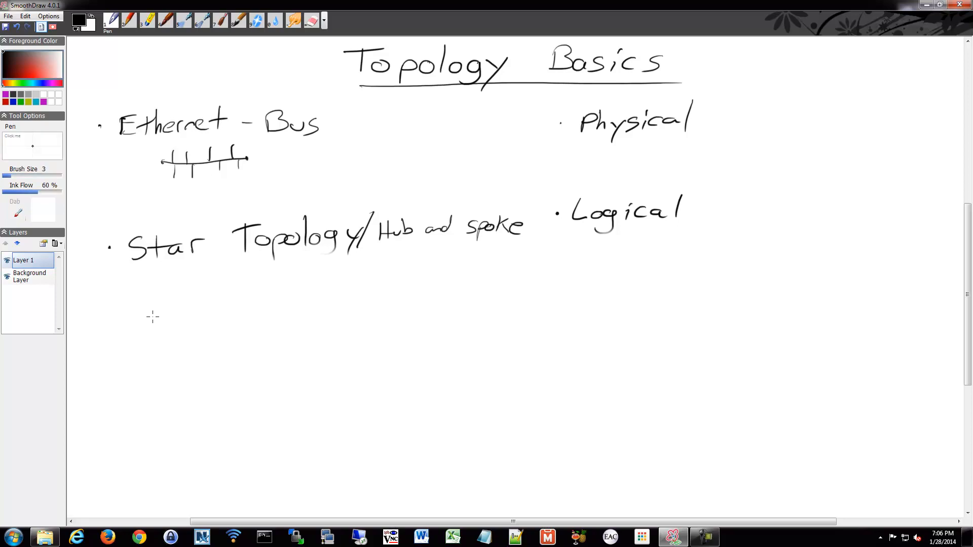
pyautogui.moveTo(152, 314)
pyautogui.mouseDown()
pyautogui.moveTo(139, 316)
pyautogui.moveTo(152, 310)
pyautogui.moveTo(146, 332)
pyautogui.mouseUp()
pyautogui.moveTo(146, 320); pyautogui.dragTo(155, 330)
pyautogui.moveTo(348, 304)
pyautogui.mouseDown()
pyautogui.moveTo(342, 329)
pyautogui.moveTo(355, 329)
pyautogui.mouseUp()
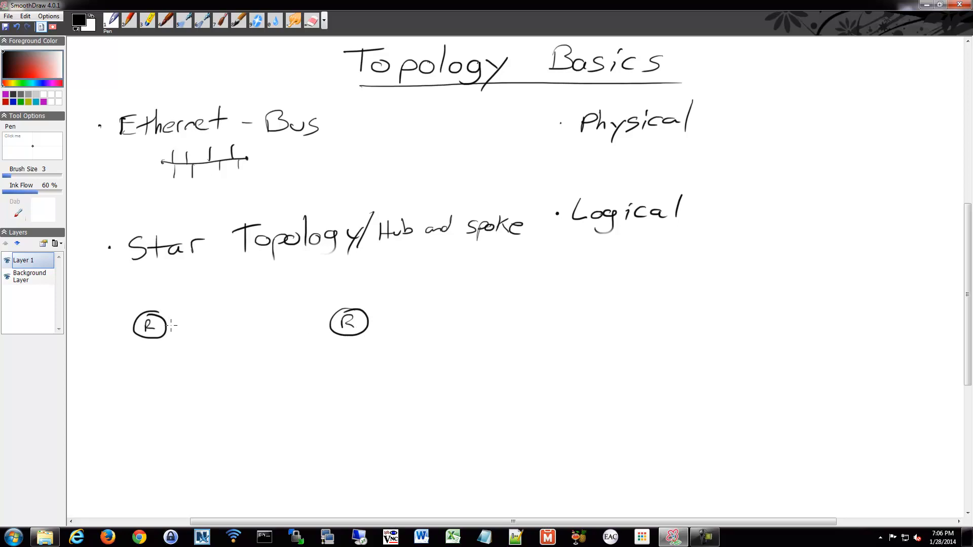
# Join the routers with a red zigzag link and label each end s0/0 in black
pyautogui.click(25, 77)
pyautogui.moveTo(169, 327)
pyautogui.mouseDown()
pyautogui.moveTo(283, 308)
pyautogui.moveTo(335, 320)
pyautogui.mouseUp()
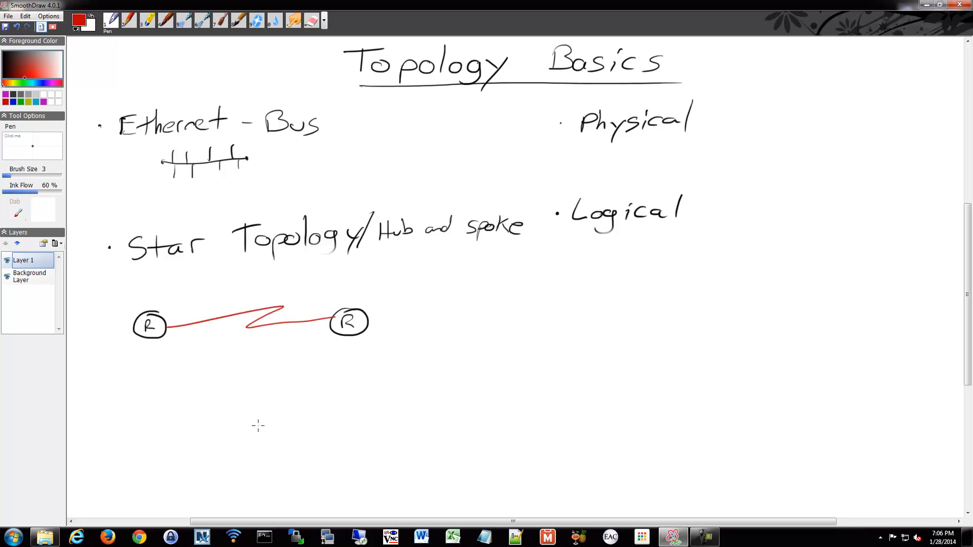
pyautogui.click(6, 95)
pyautogui.moveTo(166, 309)
pyautogui.mouseDown()
pyautogui.moveTo(174, 319)
pyautogui.moveTo(200, 318)
pyautogui.mouseUp()
pyautogui.moveTo(304, 307)
pyautogui.mouseDown()
pyautogui.moveTo(322, 321)
pyautogui.moveTo(337, 314)
pyautogui.mouseUp()
pyautogui.moveTo(341, 295); pyautogui.dragTo(336, 311)
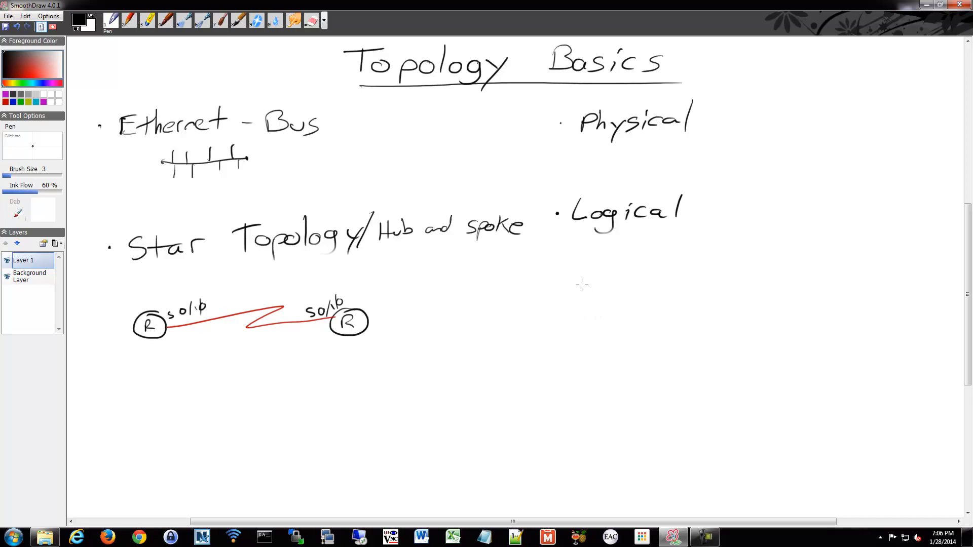
# Start two node circles below Logical and write a 'Point-to-Point' bullet under Ethernet - Bus
pyautogui.moveTo(585, 283); pyautogui.dragTo(587, 284)
pyautogui.moveTo(687, 326); pyautogui.dragTo(687, 327)
pyautogui.moveTo(105, 200)
pyautogui.mouseDown()
pyautogui.moveTo(133, 213)
pyautogui.moveTo(136, 199)
pyautogui.moveTo(156, 204)
pyautogui.mouseUp()
pyautogui.moveTo(162, 199); pyautogui.dragTo(198, 205)
pyautogui.moveTo(190, 197); pyautogui.dragTo(231, 198)
pyautogui.moveTo(249, 188)
pyautogui.mouseDown()
pyautogui.moveTo(281, 181)
pyautogui.moveTo(299, 195)
pyautogui.mouseUp()
pyautogui.moveTo(304, 194); pyautogui.dragTo(321, 196)
pyautogui.moveTo(313, 183); pyautogui.dragTo(332, 181)
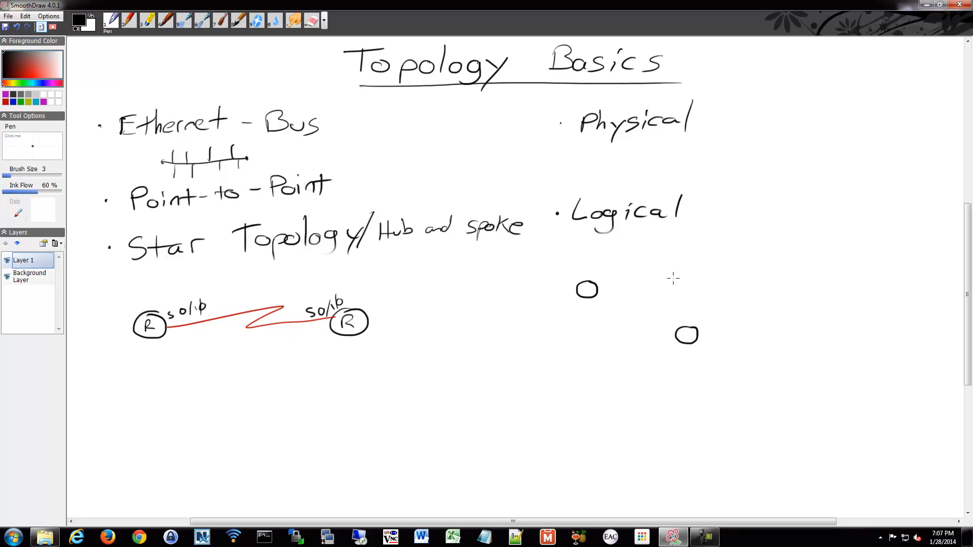
# Add the remaining three node circles and begin connecting them with red lines
pyautogui.moveTo(680, 263); pyautogui.dragTo(681, 265)
pyautogui.moveTo(544, 375); pyautogui.dragTo(545, 377)
pyautogui.moveTo(637, 402); pyautogui.dragTo(639, 403)
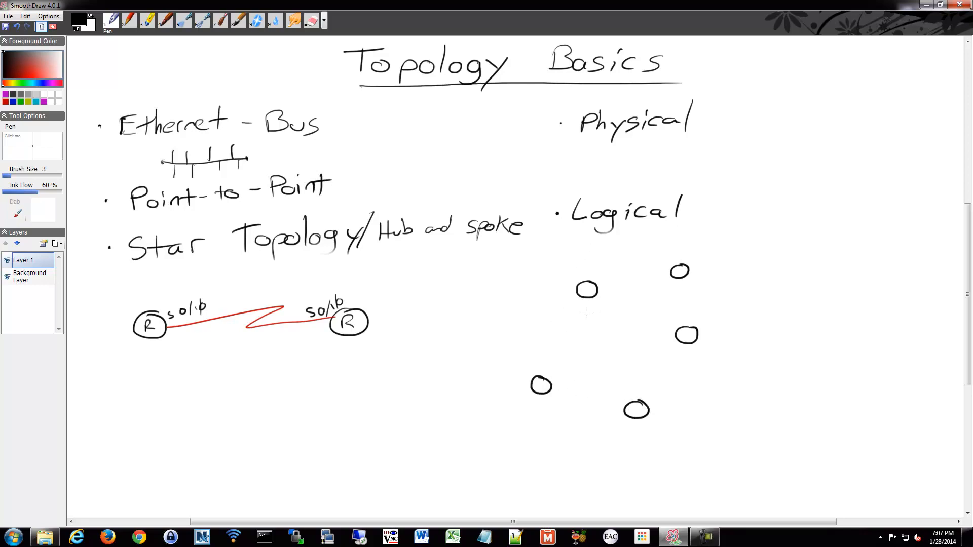
pyautogui.click(10, 106)
pyautogui.moveTo(547, 379)
pyautogui.mouseDown()
pyautogui.moveTo(586, 298)
pyautogui.moveTo(677, 273)
pyautogui.moveTo(684, 333)
pyautogui.moveTo(641, 403)
pyautogui.mouseUp()
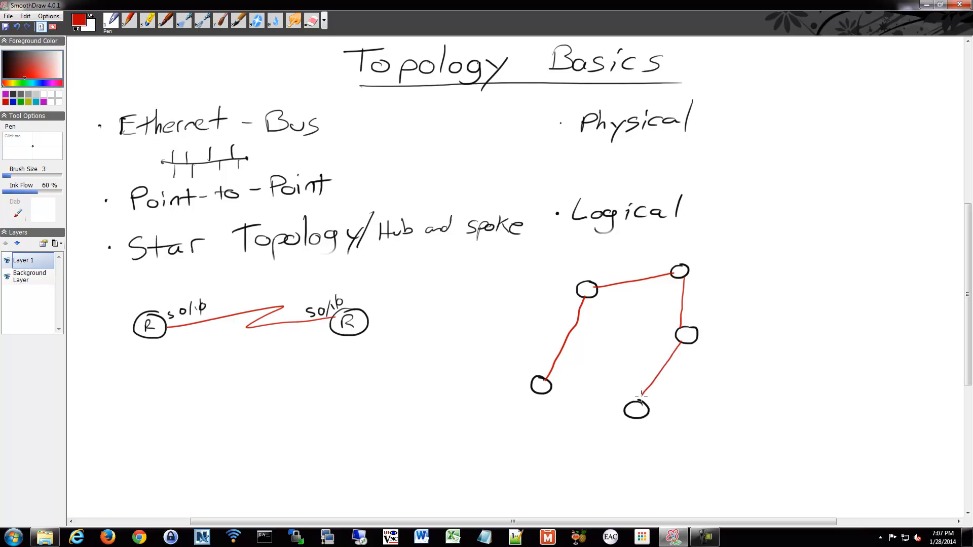
pyautogui.moveTo(547, 390); pyautogui.dragTo(628, 410)
pyautogui.moveTo(593, 297); pyautogui.dragTo(636, 407)
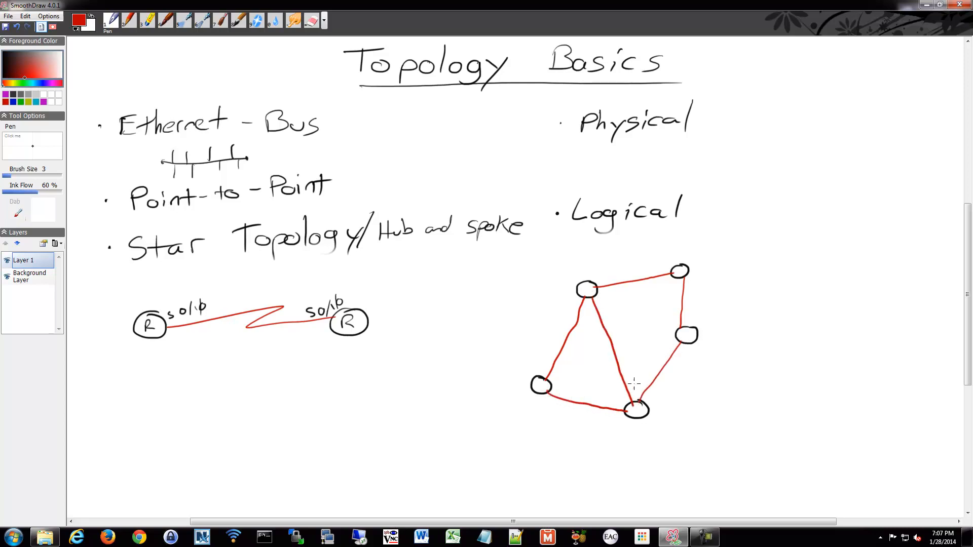
# Complete the red mesh so all five nodes link to each other
pyautogui.moveTo(673, 279); pyautogui.dragTo(631, 403)
pyautogui.moveTo(548, 385); pyautogui.dragTo(675, 335)
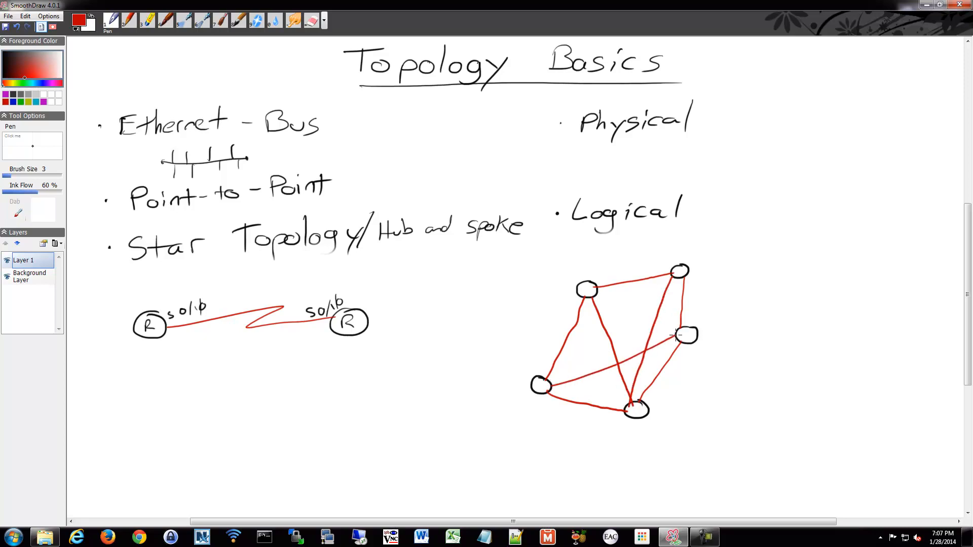
pyautogui.moveTo(549, 382); pyautogui.dragTo(677, 276)
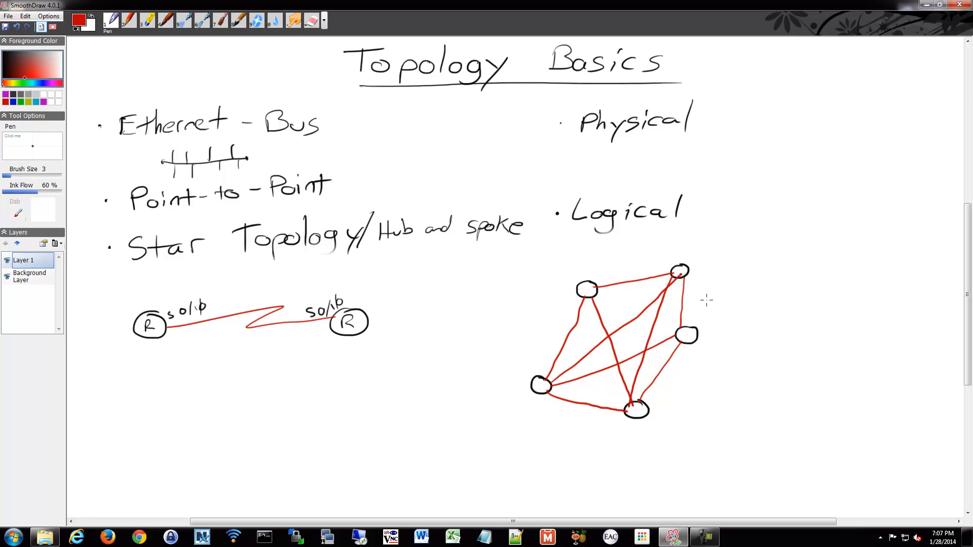
pyautogui.moveTo(598, 292); pyautogui.dragTo(675, 327)
# Scribble blue on a node, revert to black and undo it, then write a 'mesh' bullet under Star Topology
pyautogui.click(14, 102)
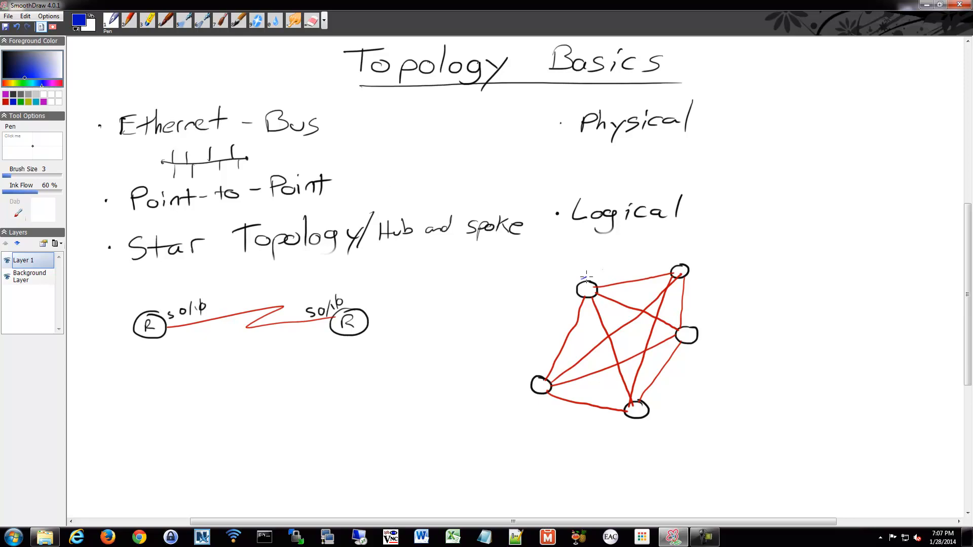
pyautogui.moveTo(583, 274); pyautogui.dragTo(590, 318)
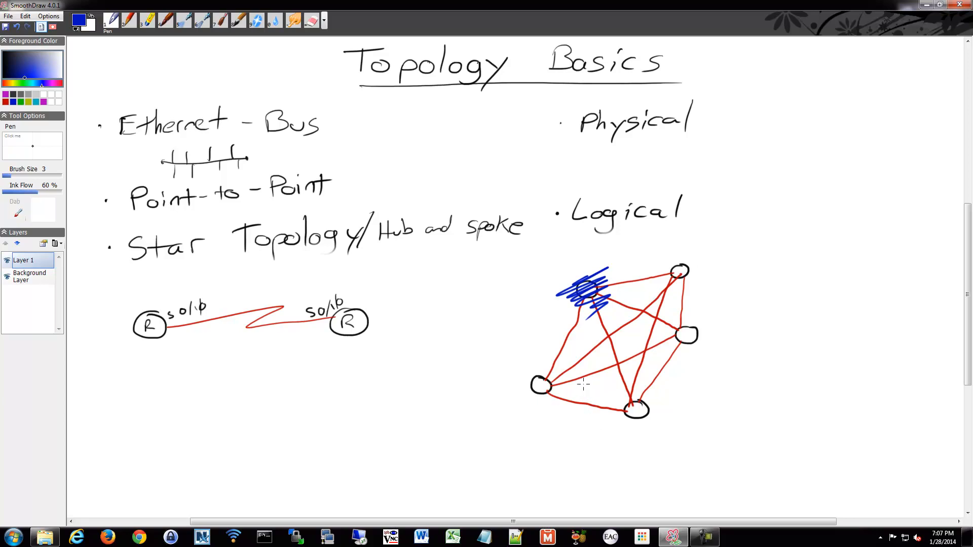
pyautogui.click(12, 91)
pyautogui.click(11, 60)
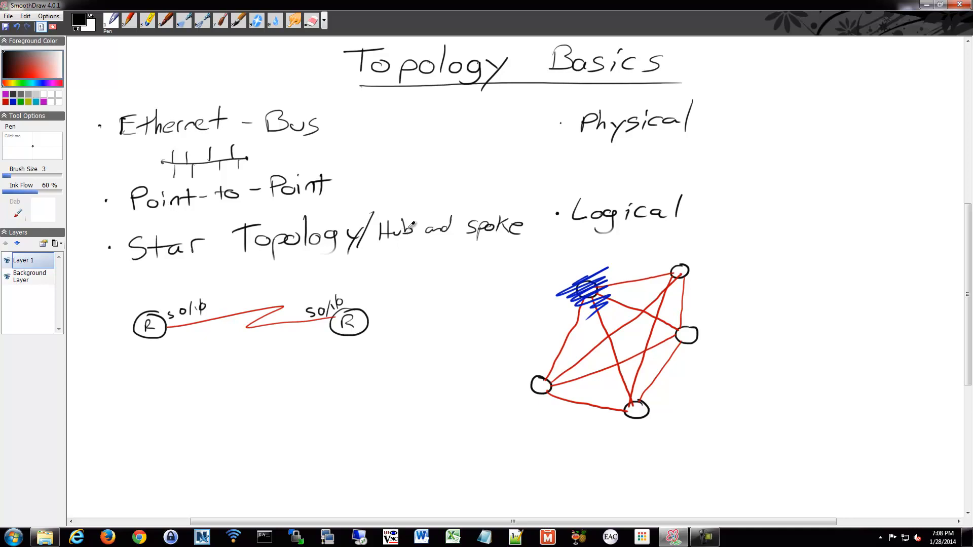
pyautogui.hotkey('ctrl', 'z')
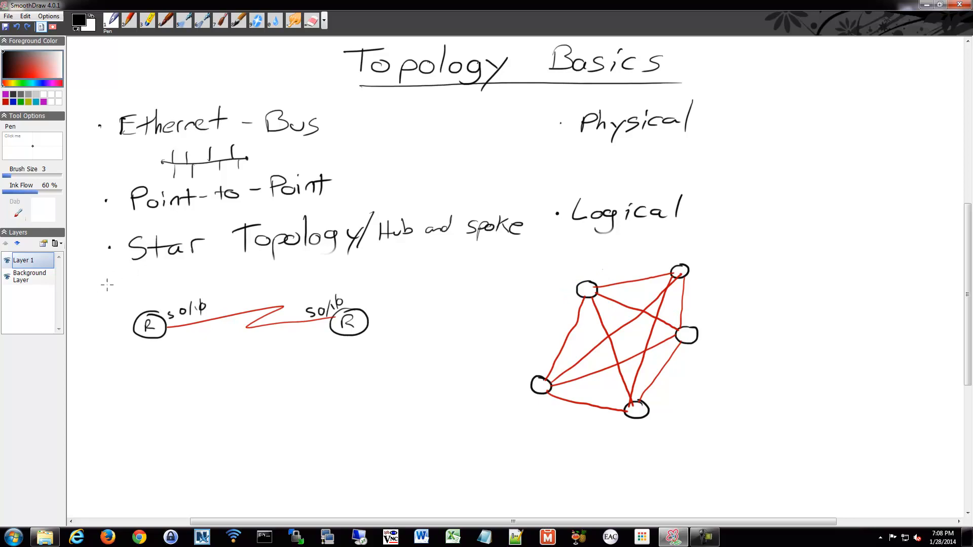
pyautogui.moveTo(124, 276)
pyautogui.mouseDown()
pyautogui.moveTo(143, 293)
pyautogui.moveTo(195, 284)
pyautogui.mouseUp()
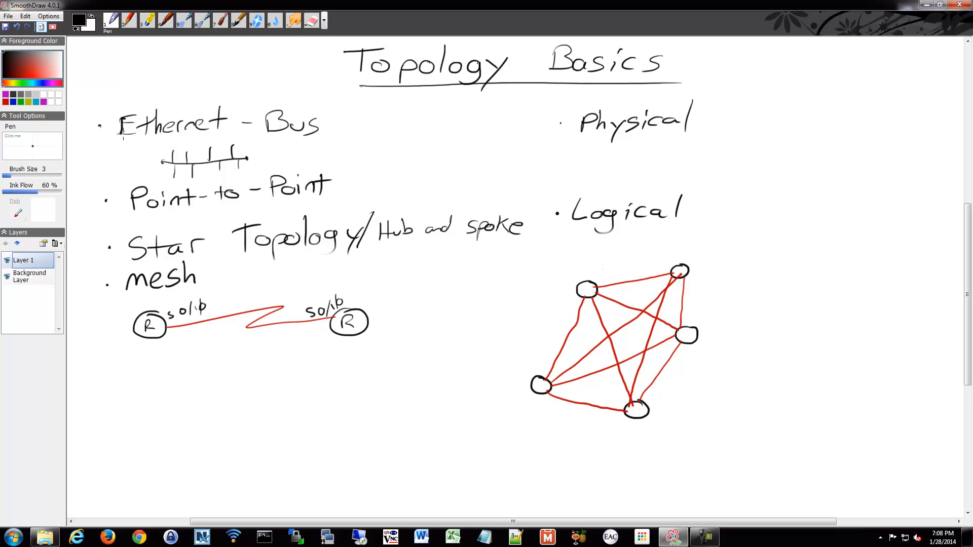
# Write a 'Ring' bullet at the top and erase the mesh and router-link diagrams
pyautogui.moveTo(100, 73)
pyautogui.mouseDown()
pyautogui.moveTo(135, 86)
pyautogui.moveTo(172, 79)
pyautogui.moveTo(156, 89)
pyautogui.mouseUp()
pyautogui.press('e')
pyautogui.moveTo(578, 334); pyautogui.dragTo(608, 283)
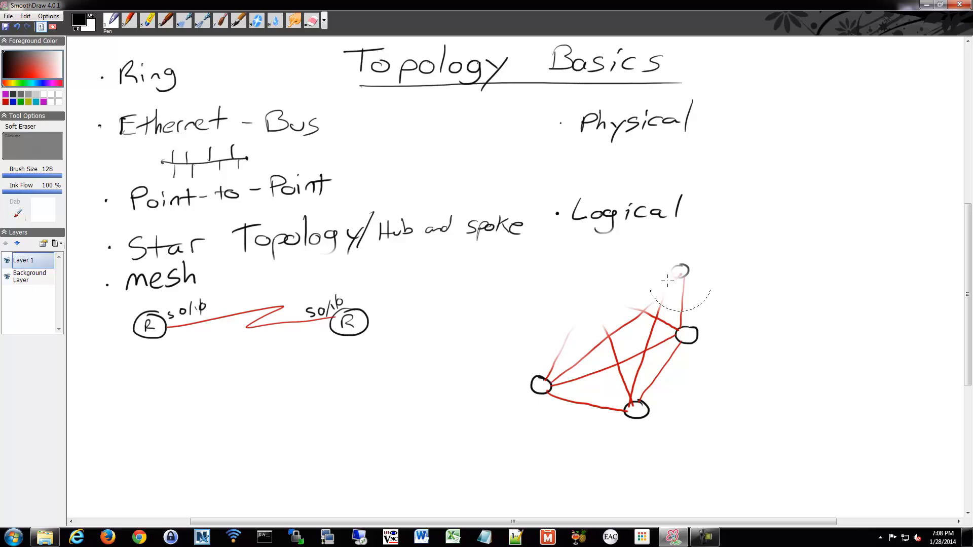
pyautogui.moveTo(667, 281); pyautogui.dragTo(537, 372)
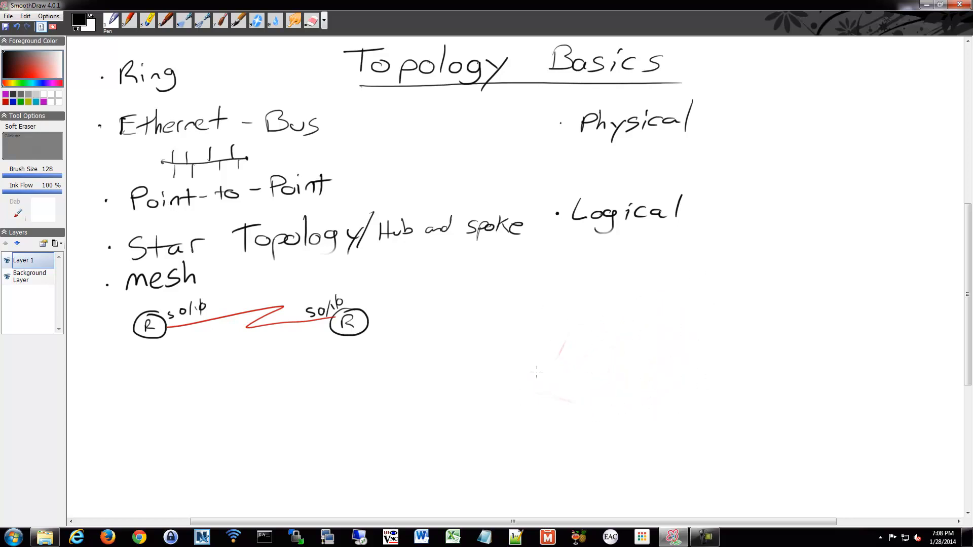
pyautogui.moveTo(358, 319); pyautogui.dragTo(157, 326)
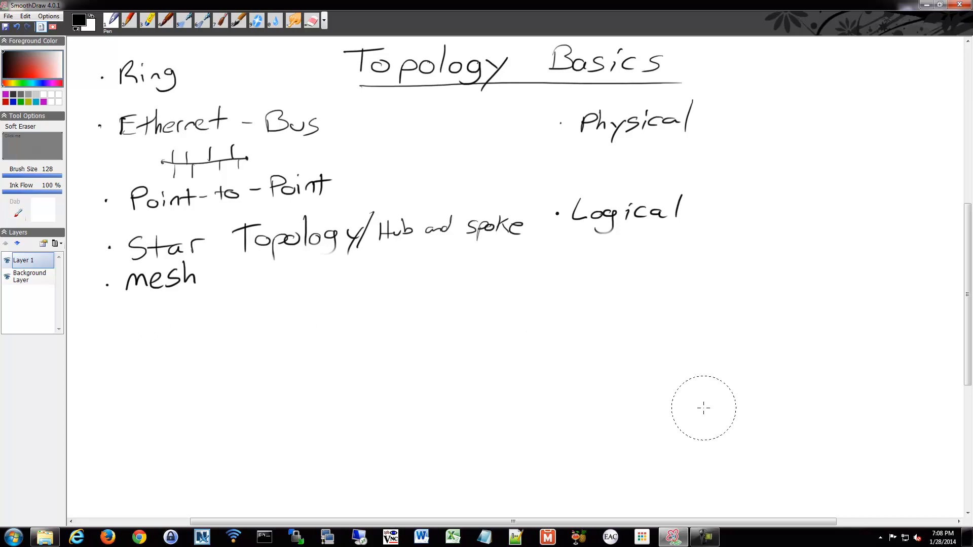
pyautogui.press('1')
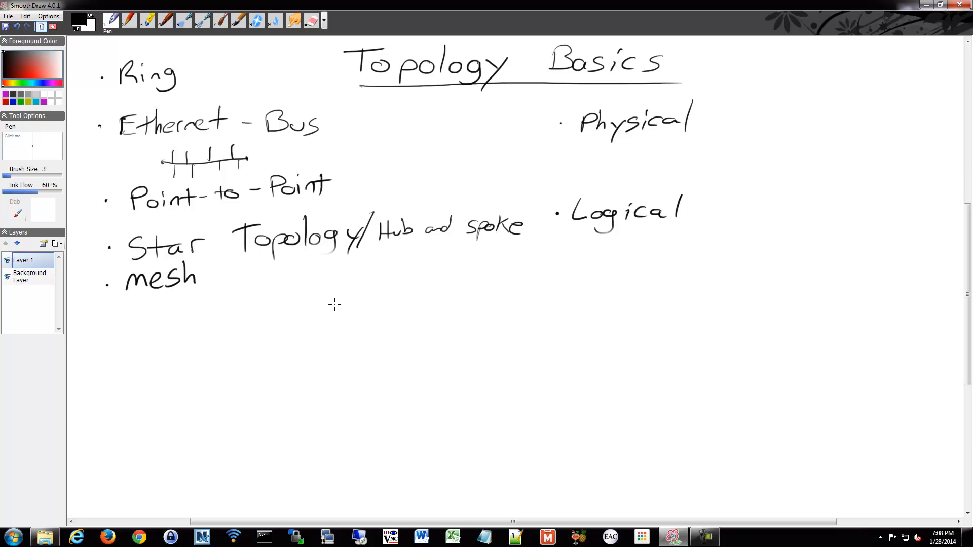
# Draw six small black node circles arranged in a ring, retracing the left-hand nodes
pyautogui.moveTo(335, 303); pyautogui.dragTo(333, 304)
pyautogui.moveTo(441, 305); pyautogui.dragTo(440, 305)
pyautogui.moveTo(465, 403); pyautogui.dragTo(465, 403)
pyautogui.moveTo(364, 436); pyautogui.dragTo(363, 437)
pyautogui.moveTo(251, 387); pyautogui.dragTo(250, 389)
pyautogui.moveTo(258, 319)
pyautogui.mouseDown()
pyautogui.moveTo(326, 306)
pyautogui.moveTo(434, 307)
pyautogui.moveTo(473, 400)
pyautogui.moveTo(371, 443)
pyautogui.moveTo(257, 398)
pyautogui.moveTo(252, 326)
pyautogui.mouseUp()
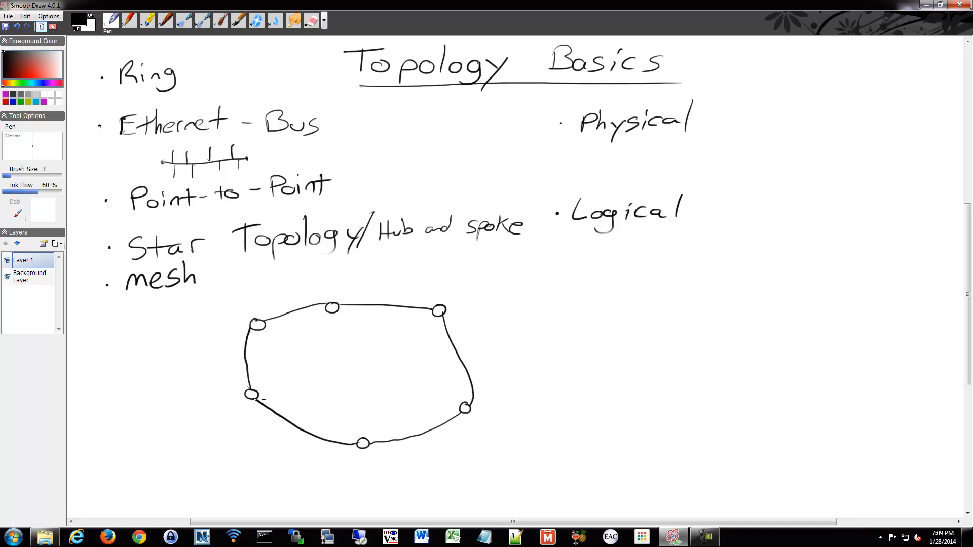
pyautogui.moveTo(257, 396); pyautogui.dragTo(251, 390)
pyautogui.moveTo(257, 327); pyautogui.dragTo(246, 334)
# Draw green flow arrows around the ring, then a blue X and arrows at the failed top node
pyautogui.click(19, 102)
pyautogui.moveTo(264, 310)
pyautogui.mouseDown()
pyautogui.moveTo(330, 293)
pyautogui.moveTo(327, 301)
pyautogui.moveTo(439, 293)
pyautogui.moveTo(479, 409)
pyautogui.moveTo(369, 453)
pyautogui.moveTo(384, 447)
pyautogui.moveTo(232, 400)
pyautogui.moveTo(246, 395)
pyautogui.moveTo(220, 353)
pyautogui.moveTo(228, 316)
pyautogui.moveTo(248, 313)
pyautogui.moveTo(244, 323)
pyautogui.mouseUp()
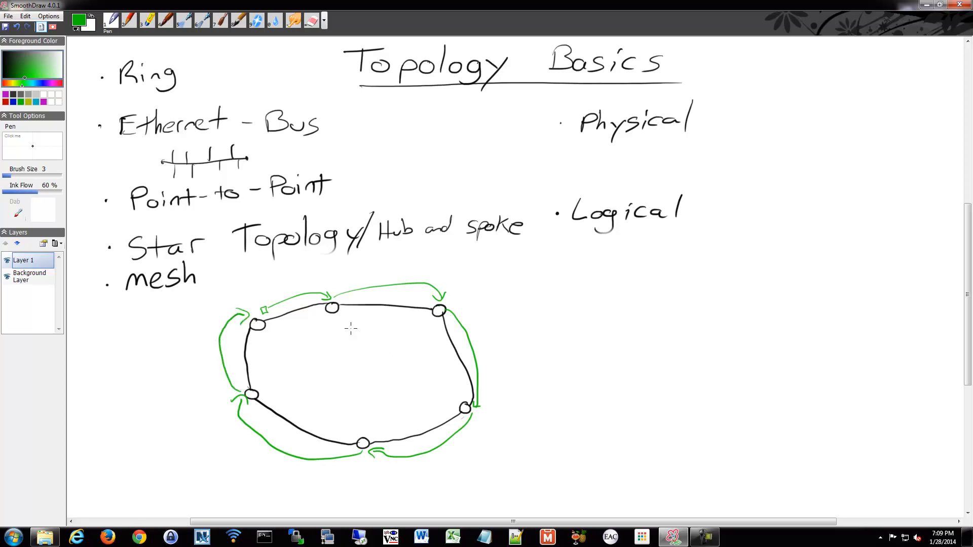
pyautogui.click(13, 102)
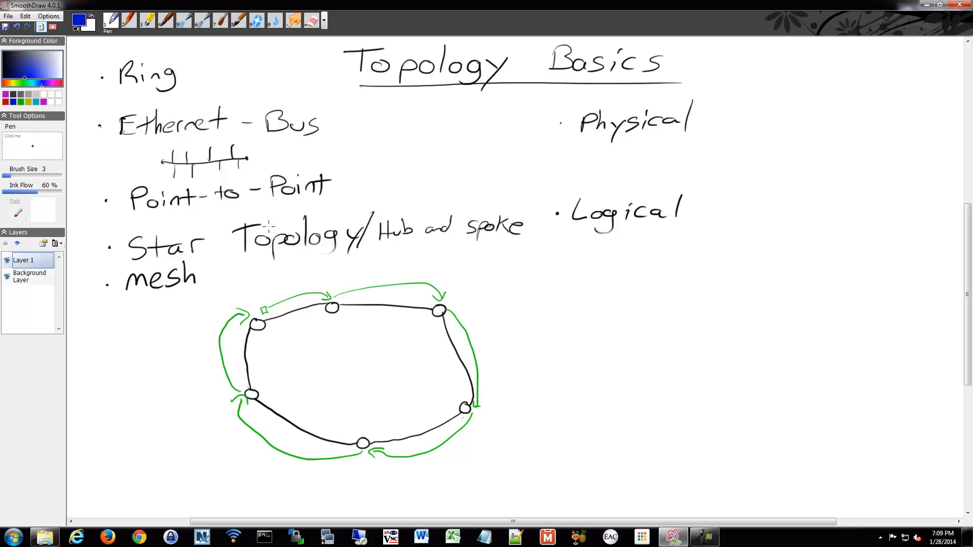
pyautogui.moveTo(320, 290); pyautogui.dragTo(344, 313)
pyautogui.moveTo(344, 292)
pyautogui.mouseDown()
pyautogui.moveTo(278, 351)
pyautogui.moveTo(297, 352)
pyautogui.mouseUp()
pyautogui.moveTo(346, 319)
pyautogui.mouseDown()
pyautogui.moveTo(434, 335)
pyautogui.moveTo(427, 346)
pyautogui.mouseUp()
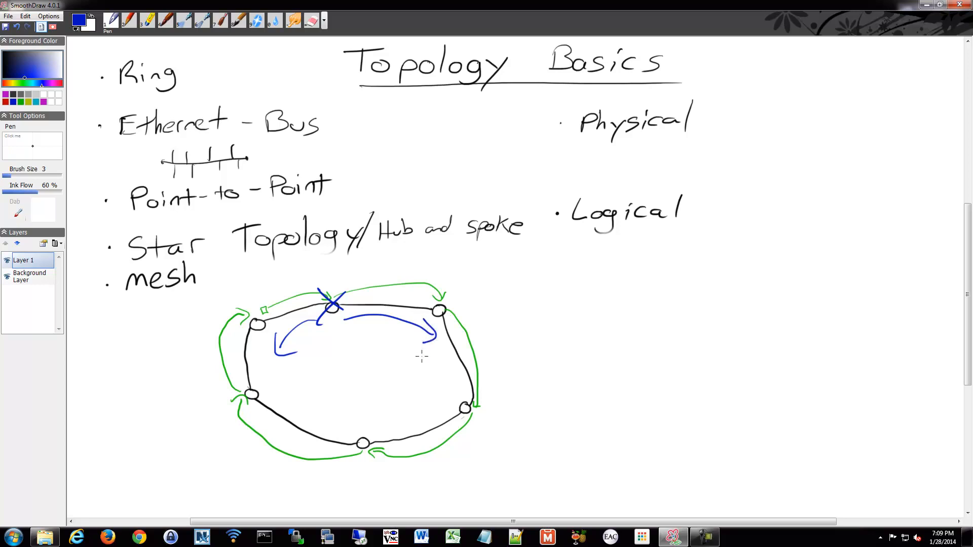
# Add a black inner loop with an arrowhead inside the ring, then erase the whole ring diagram
pyautogui.click(14, 95)
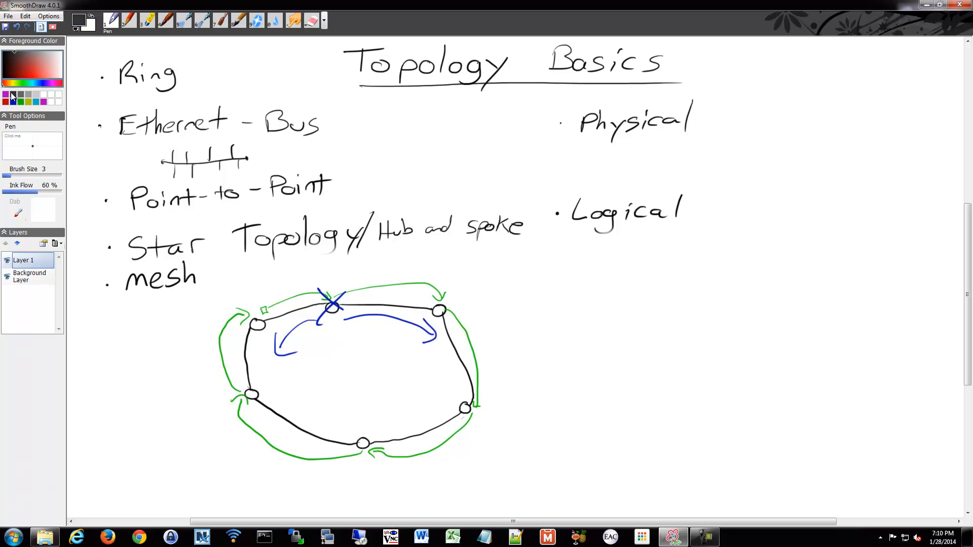
pyautogui.click(5, 52)
pyautogui.moveTo(268, 330)
pyautogui.mouseDown()
pyautogui.moveTo(287, 390)
pyautogui.moveTo(365, 421)
pyautogui.moveTo(437, 396)
pyautogui.moveTo(430, 330)
pyautogui.moveTo(281, 323)
pyautogui.moveTo(271, 350)
pyautogui.mouseUp()
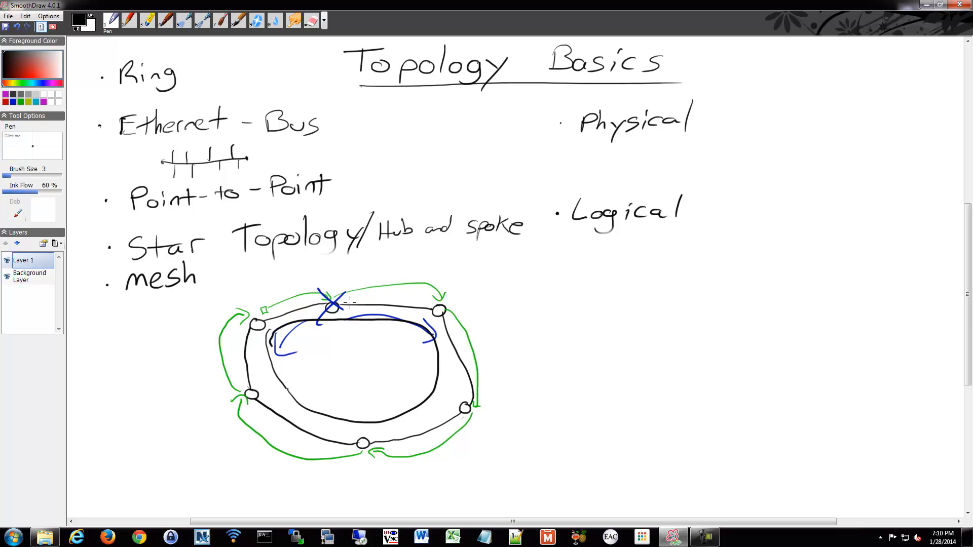
pyautogui.moveTo(323, 373)
pyautogui.mouseDown()
pyautogui.moveTo(301, 389)
pyautogui.moveTo(318, 393)
pyautogui.mouseUp()
pyautogui.press('e')
pyautogui.moveTo(464, 415)
pyautogui.mouseDown()
pyautogui.moveTo(477, 308)
pyautogui.moveTo(262, 342)
pyautogui.moveTo(351, 429)
pyautogui.mouseUp()
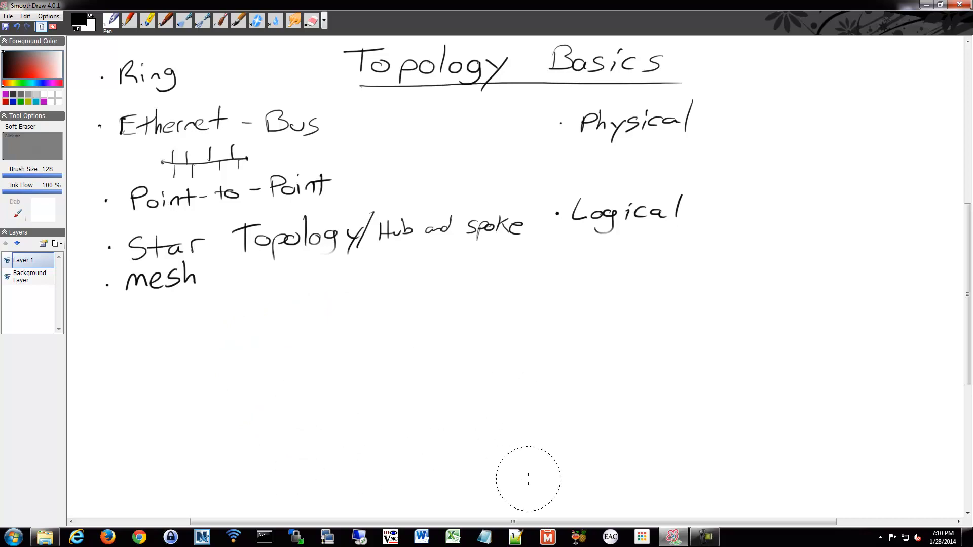
# Switch from the Soft Eraser back to the thin black Pen
pyautogui.press('1')
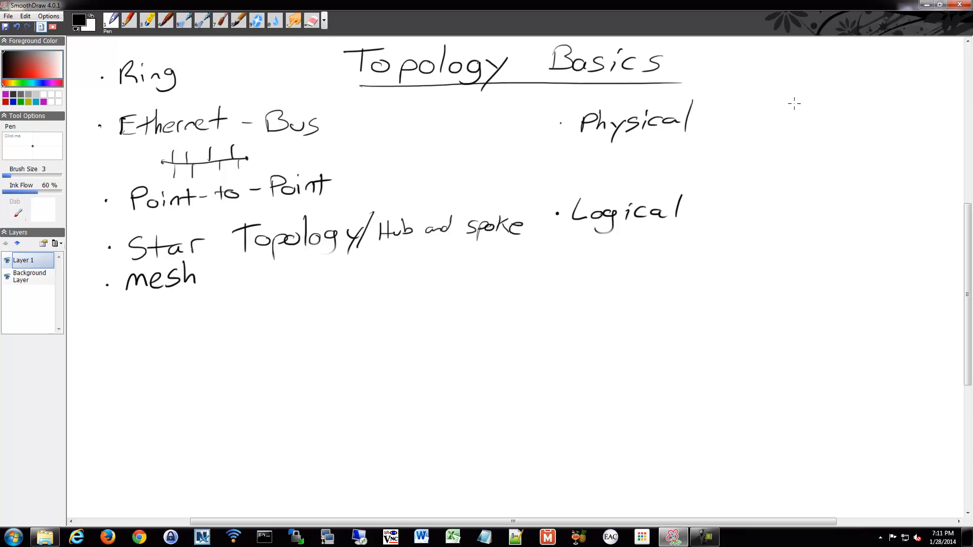
# Add a dash after Physical and handwrite the word Half beside it
pyautogui.moveTo(711, 120); pyautogui.dragTo(723, 119)
pyautogui.moveTo(761, 83); pyautogui.dragTo(762, 100)
pyautogui.moveTo(770, 84)
pyautogui.mouseDown()
pyautogui.moveTo(771, 100)
pyautogui.moveTo(773, 91)
pyautogui.mouseUp()
pyautogui.moveTo(784, 96); pyautogui.dragTo(805, 105)
pyautogui.moveTo(799, 98); pyautogui.dragTo(815, 97)
# Write an underlined Duplex heading above Half
pyautogui.moveTo(751, 47); pyautogui.dragTo(752, 66)
pyautogui.moveTo(750, 44); pyautogui.dragTo(777, 69)
pyautogui.moveTo(779, 55)
pyautogui.mouseDown()
pyautogui.moveTo(784, 71)
pyautogui.moveTo(790, 64)
pyautogui.mouseUp()
pyautogui.moveTo(799, 40)
pyautogui.mouseDown()
pyautogui.moveTo(803, 61)
pyautogui.moveTo(816, 60)
pyautogui.mouseUp()
pyautogui.moveTo(808, 48)
pyautogui.mouseDown()
pyautogui.moveTo(826, 64)
pyautogui.moveTo(809, 64)
pyautogui.mouseUp()
pyautogui.moveTo(748, 73); pyautogui.dragTo(828, 70)
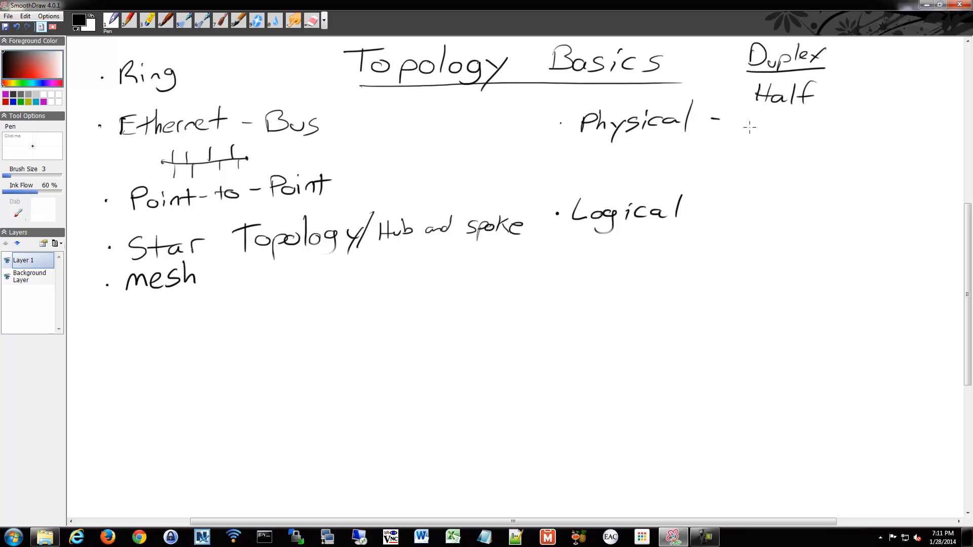
# Write Full below Half and add dashes after Half and Full
pyautogui.moveTo(753, 122)
pyautogui.mouseDown()
pyautogui.moveTo(754, 136)
pyautogui.moveTo(770, 119)
pyautogui.mouseUp()
pyautogui.moveTo(753, 128); pyautogui.dragTo(783, 133)
pyautogui.moveTo(789, 114); pyautogui.dragTo(799, 136)
pyautogui.moveTo(813, 94); pyautogui.dragTo(830, 90)
pyautogui.moveTo(811, 124); pyautogui.dragTo(825, 123)
# Sketch S-to-L diagrams: a dashed one-way arrow for Half, S and L with double arrows for Full
pyautogui.moveTo(863, 78)
pyautogui.mouseDown()
pyautogui.moveTo(847, 95)
pyautogui.moveTo(924, 82)
pyautogui.moveTo(951, 91)
pyautogui.moveTo(872, 94)
pyautogui.mouseUp()
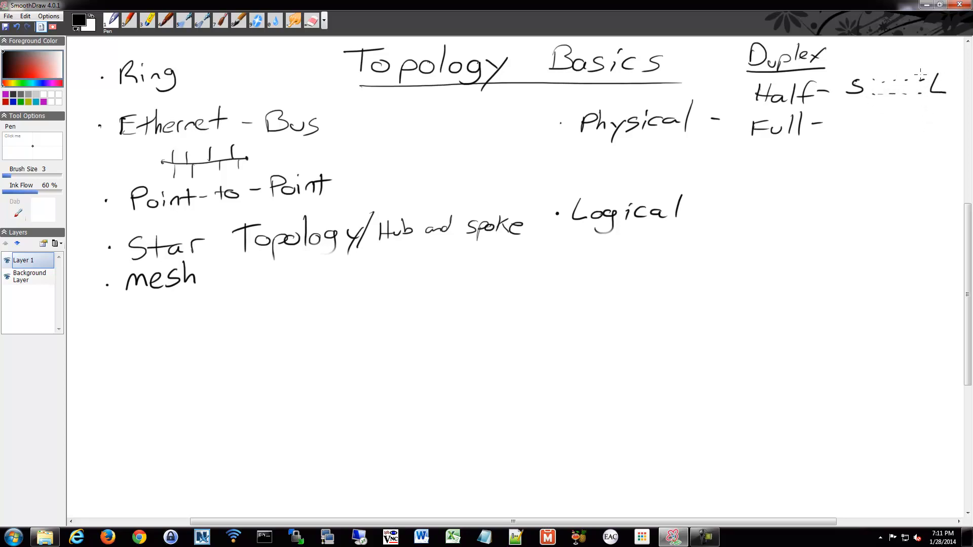
pyautogui.moveTo(916, 72)
pyautogui.mouseDown()
pyautogui.moveTo(917, 89)
pyautogui.moveTo(844, 133)
pyautogui.mouseUp()
pyautogui.moveTo(924, 112); pyautogui.dragTo(935, 129)
pyautogui.moveTo(864, 114)
pyautogui.mouseDown()
pyautogui.moveTo(910, 116)
pyautogui.moveTo(861, 131)
pyautogui.moveTo(872, 143)
pyautogui.moveTo(872, 121)
pyautogui.moveTo(908, 140)
pyautogui.mouseUp()
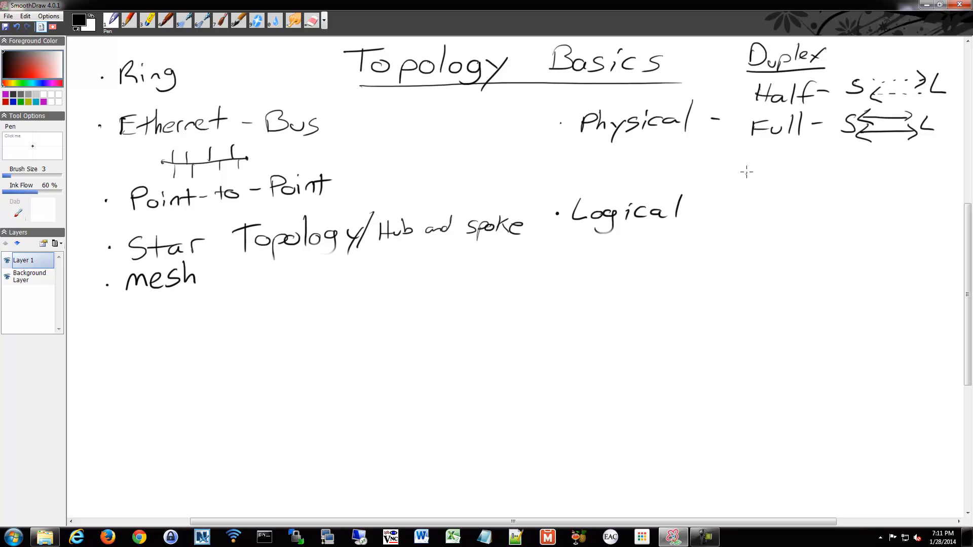
# Write 10/100 below the Full line with an up arrow beneath it
pyautogui.moveTo(744, 167); pyautogui.dragTo(746, 186)
pyautogui.moveTo(759, 170)
pyautogui.mouseDown()
pyautogui.moveTo(762, 199)
pyautogui.moveTo(783, 195)
pyautogui.mouseUp()
pyautogui.moveTo(796, 172)
pyautogui.mouseDown()
pyautogui.moveTo(793, 190)
pyautogui.moveTo(808, 197)
pyautogui.mouseUp()
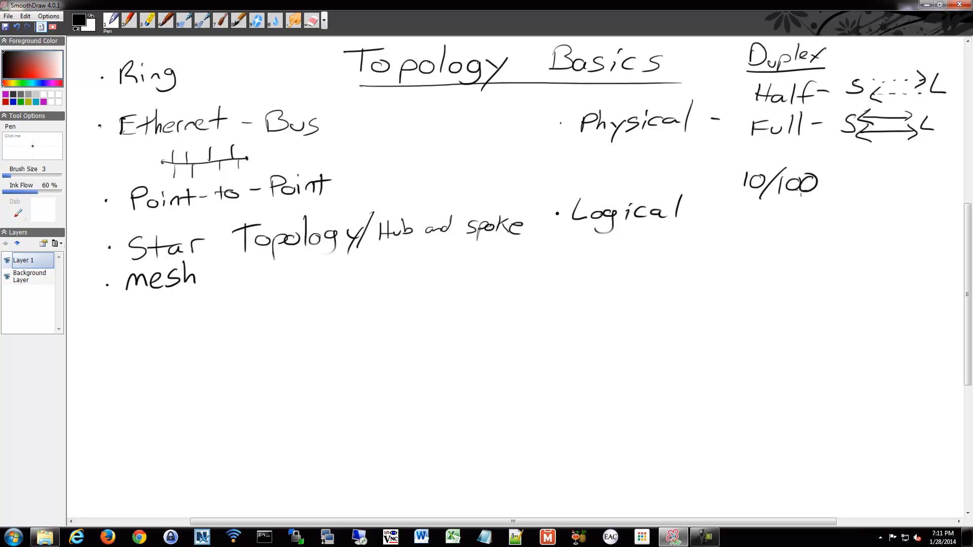
pyautogui.moveTo(770, 243)
pyautogui.mouseDown()
pyautogui.moveTo(766, 219)
pyautogui.moveTo(787, 225)
pyautogui.mouseUp()
# Write Half Duplex under the arrow and 20/200 beneath it
pyautogui.moveTo(733, 257); pyautogui.dragTo(729, 282)
pyautogui.moveTo(743, 256)
pyautogui.mouseDown()
pyautogui.moveTo(740, 281)
pyautogui.moveTo(758, 268)
pyautogui.mouseUp()
pyautogui.moveTo(753, 269); pyautogui.dragTo(774, 280)
pyautogui.moveTo(801, 253)
pyautogui.mouseDown()
pyautogui.moveTo(787, 285)
pyautogui.moveTo(801, 267)
pyautogui.mouseUp()
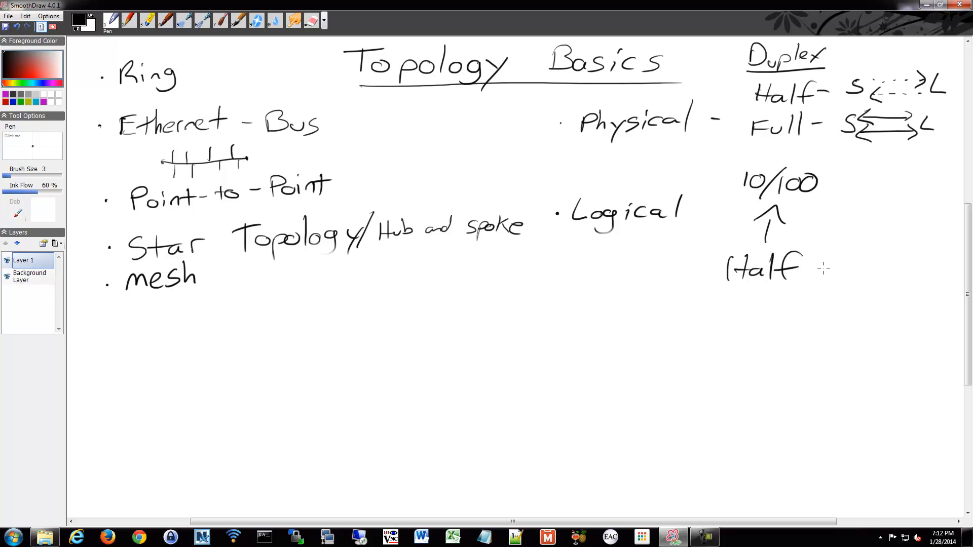
pyautogui.moveTo(829, 252)
pyautogui.mouseDown()
pyautogui.moveTo(830, 282)
pyautogui.moveTo(846, 276)
pyautogui.mouseUp()
pyautogui.moveTo(850, 267)
pyautogui.mouseDown()
pyautogui.moveTo(863, 277)
pyautogui.moveTo(873, 266)
pyautogui.mouseUp()
pyautogui.moveTo(881, 245)
pyautogui.mouseDown()
pyautogui.moveTo(884, 275)
pyautogui.moveTo(921, 282)
pyautogui.mouseUp()
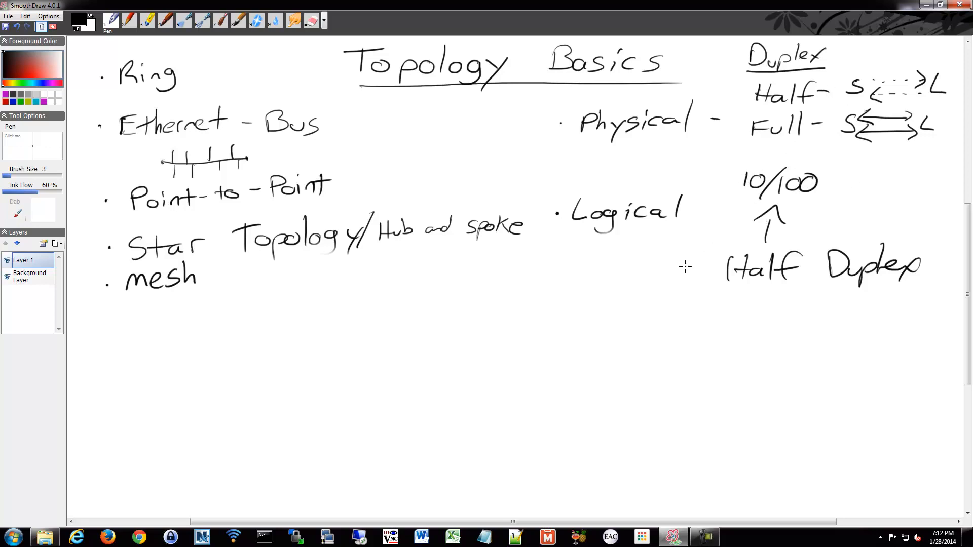
pyautogui.moveTo(715, 304)
pyautogui.mouseDown()
pyautogui.moveTo(727, 323)
pyautogui.moveTo(809, 318)
pyautogui.mouseUp()
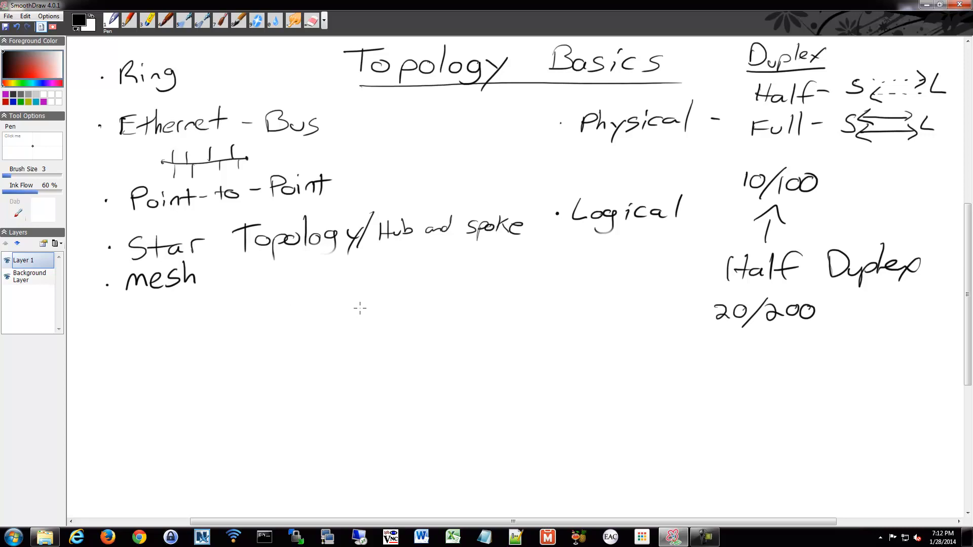
# Write the labels CSMA/CD and CSMA/CA below Hub and spoke
pyautogui.moveTo(371, 274)
pyautogui.mouseDown()
pyautogui.moveTo(374, 299)
pyautogui.moveTo(417, 296)
pyautogui.mouseUp()
pyautogui.moveTo(420, 296)
pyautogui.mouseDown()
pyautogui.moveTo(436, 266)
pyautogui.moveTo(440, 286)
pyautogui.mouseUp()
pyautogui.moveTo(468, 257); pyautogui.dragTo(444, 299)
pyautogui.moveTo(472, 271)
pyautogui.mouseDown()
pyautogui.moveTo(479, 295)
pyautogui.moveTo(490, 292)
pyautogui.mouseUp()
pyautogui.moveTo(487, 264); pyautogui.dragTo(487, 296)
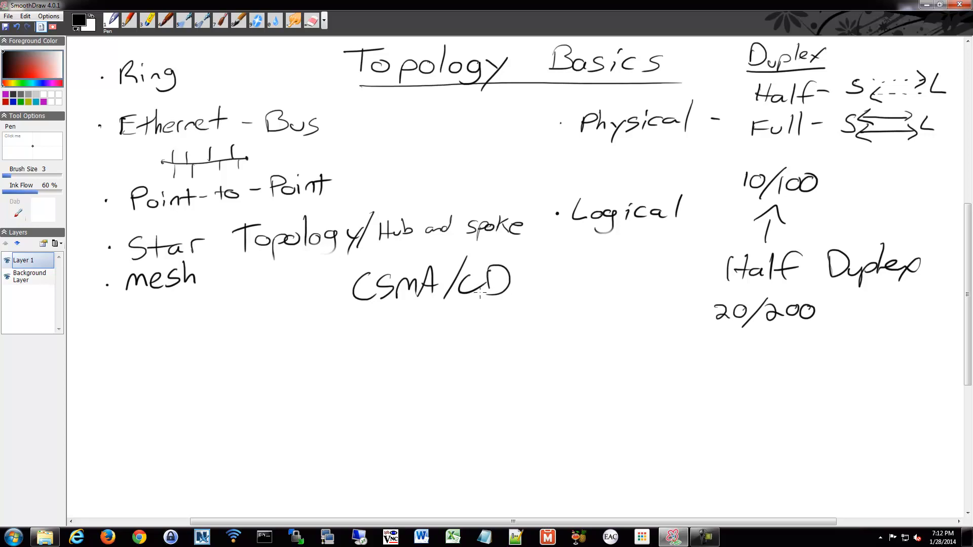
pyautogui.moveTo(371, 348)
pyautogui.mouseDown()
pyautogui.moveTo(367, 373)
pyautogui.moveTo(424, 358)
pyautogui.moveTo(448, 368)
pyautogui.moveTo(451, 348)
pyautogui.mouseUp()
pyautogui.moveTo(475, 327)
pyautogui.mouseDown()
pyautogui.moveTo(456, 364)
pyautogui.moveTo(487, 357)
pyautogui.moveTo(511, 328)
pyautogui.mouseUp()
pyautogui.moveTo(497, 346); pyautogui.dragTo(514, 344)
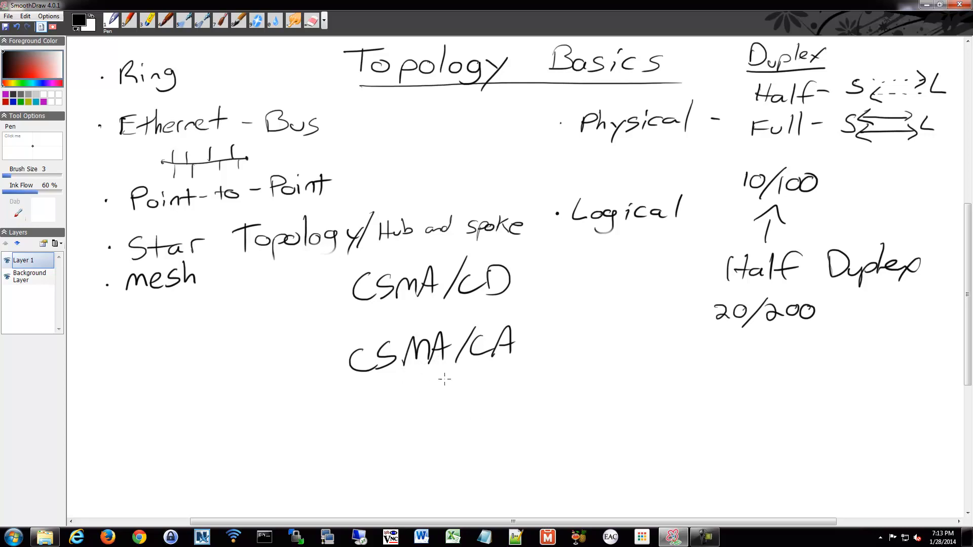
# Add a dash and 'wait after collision' beside CSMA/CD, erasing and fixing the misspelled ending
pyautogui.moveTo(523, 284)
pyautogui.mouseDown()
pyautogui.moveTo(607, 277)
pyautogui.moveTo(617, 264)
pyautogui.moveTo(662, 263)
pyautogui.moveTo(691, 248)
pyautogui.mouseUp()
pyautogui.moveTo(687, 244); pyautogui.dragTo(697, 239)
pyautogui.moveTo(583, 297)
pyautogui.mouseDown()
pyautogui.moveTo(572, 308)
pyautogui.moveTo(602, 303)
pyautogui.mouseUp()
pyautogui.moveTo(610, 286); pyautogui.dragTo(619, 304)
pyautogui.moveTo(634, 286)
pyautogui.mouseDown()
pyautogui.moveTo(623, 300)
pyautogui.moveTo(648, 290)
pyautogui.mouseUp()
pyautogui.moveTo(651, 279); pyautogui.dragTo(671, 287)
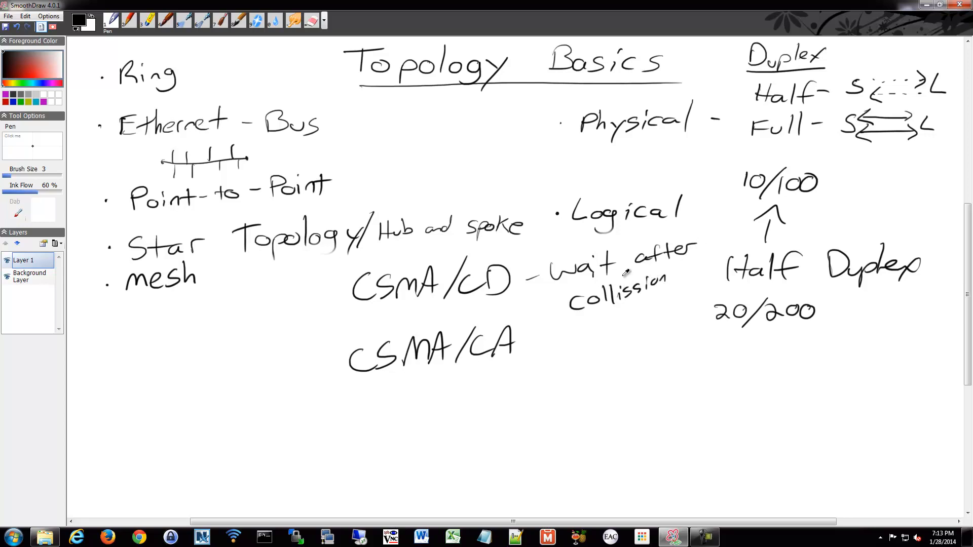
pyautogui.moveTo(667, 279)
pyautogui.mouseDown()
pyautogui.moveTo(647, 280)
pyautogui.moveTo(638, 298)
pyautogui.mouseUp()
pyautogui.moveTo(644, 284); pyautogui.dragTo(669, 294)
# Add a dash and 'wait longer for transmission' beside CSMA/CA
pyautogui.moveTo(528, 343); pyautogui.dragTo(575, 343)
pyautogui.moveTo(578, 335); pyautogui.dragTo(607, 340)
pyautogui.moveTo(601, 332); pyautogui.dragTo(652, 336)
pyautogui.moveTo(648, 329)
pyautogui.mouseDown()
pyautogui.moveTo(664, 346)
pyautogui.moveTo(681, 331)
pyautogui.mouseUp()
pyautogui.moveTo(683, 332); pyautogui.dragTo(697, 323)
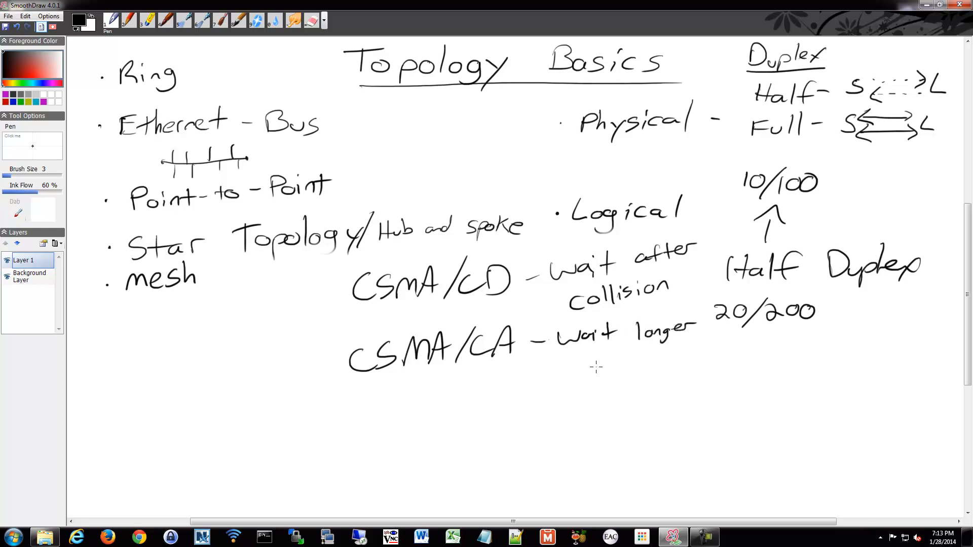
pyautogui.moveTo(580, 356); pyautogui.dragTo(574, 374)
pyautogui.moveTo(571, 364); pyautogui.dragTo(593, 371)
pyautogui.moveTo(596, 367)
pyautogui.mouseDown()
pyautogui.moveTo(604, 358)
pyautogui.moveTo(628, 369)
pyautogui.mouseUp()
pyautogui.moveTo(620, 362); pyautogui.dragTo(649, 354)
pyautogui.moveTo(650, 356)
pyautogui.mouseDown()
pyautogui.moveTo(655, 368)
pyautogui.moveTo(700, 357)
pyautogui.mouseUp()
pyautogui.moveTo(706, 346)
pyautogui.mouseDown()
pyautogui.moveTo(703, 357)
pyautogui.moveTo(716, 357)
pyautogui.mouseUp()
pyautogui.moveTo(723, 348); pyautogui.dragTo(739, 356)
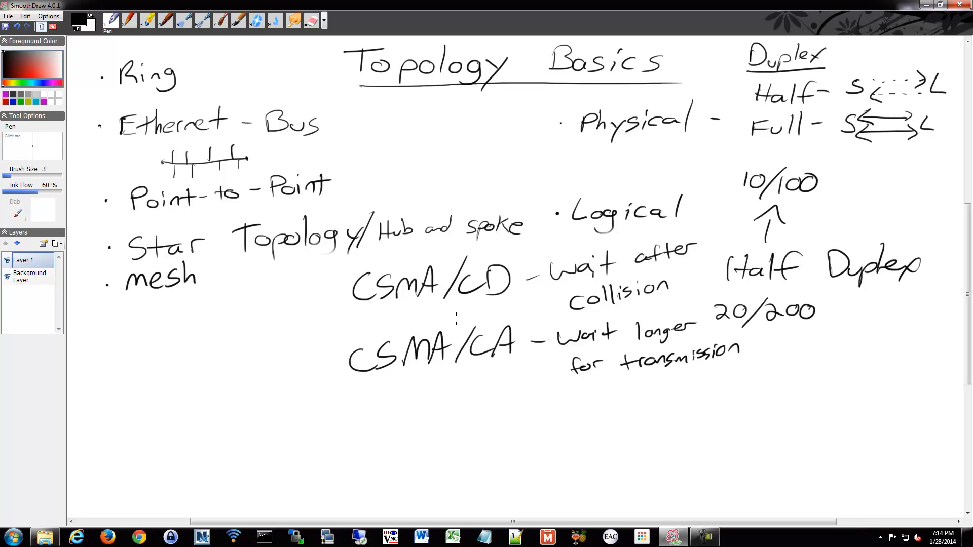
# Draw a central box below mesh with spokes radiating from it
pyautogui.moveTo(169, 370); pyautogui.dragTo(202, 345)
pyautogui.moveTo(217, 303); pyautogui.dragTo(203, 346)
pyautogui.moveTo(152, 321); pyautogui.dragTo(191, 352)
pyautogui.moveTo(120, 354)
pyautogui.mouseDown()
pyautogui.moveTo(184, 369)
pyautogui.moveTo(137, 419)
pyautogui.mouseUp()
pyautogui.moveTo(184, 377)
pyautogui.mouseDown()
pyautogui.moveTo(200, 437)
pyautogui.moveTo(231, 417)
pyautogui.mouseUp()
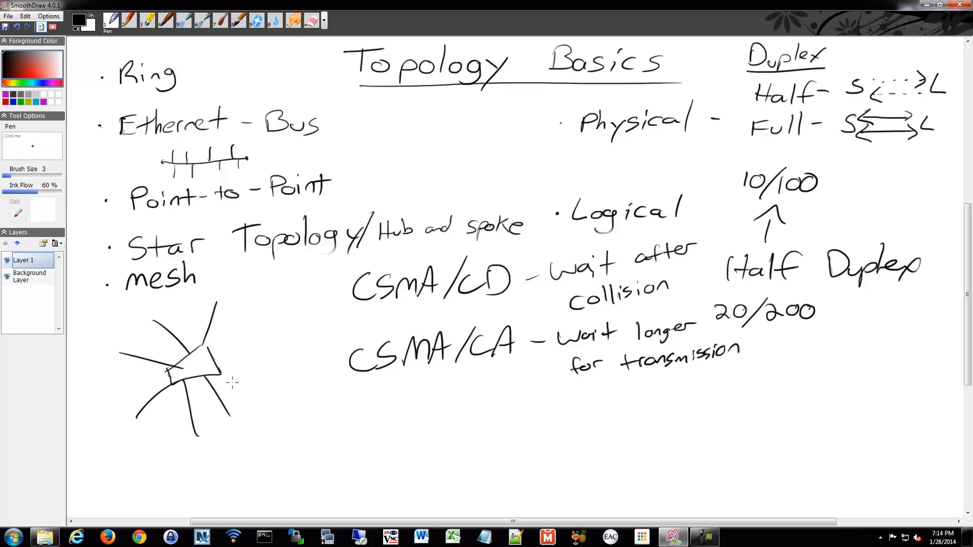
pyautogui.moveTo(220, 372)
pyautogui.mouseDown()
pyautogui.moveTo(265, 363)
pyautogui.moveTo(242, 336)
pyautogui.mouseUp()
# Draw small node boxes at the ends of all eight spokes
pyautogui.moveTo(240, 328); pyautogui.dragTo(259, 335)
pyautogui.moveTo(216, 301); pyautogui.dragTo(228, 285)
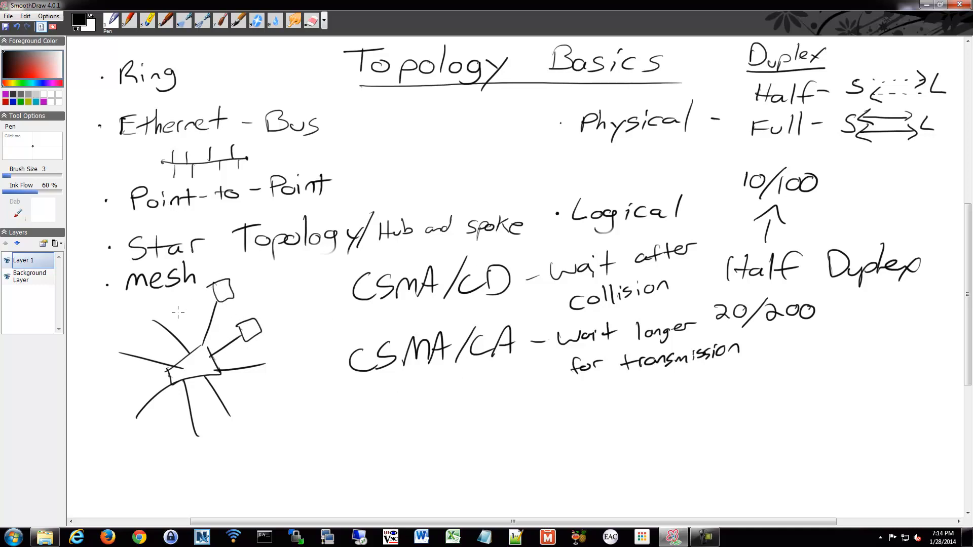
pyautogui.moveTo(152, 319)
pyautogui.mouseDown()
pyautogui.moveTo(161, 301)
pyautogui.moveTo(140, 311)
pyautogui.mouseUp()
pyautogui.moveTo(112, 352)
pyautogui.mouseDown()
pyautogui.moveTo(114, 369)
pyautogui.moveTo(90, 353)
pyautogui.mouseUp()
pyautogui.moveTo(119, 422)
pyautogui.mouseDown()
pyautogui.moveTo(137, 438)
pyautogui.moveTo(118, 422)
pyautogui.mouseUp()
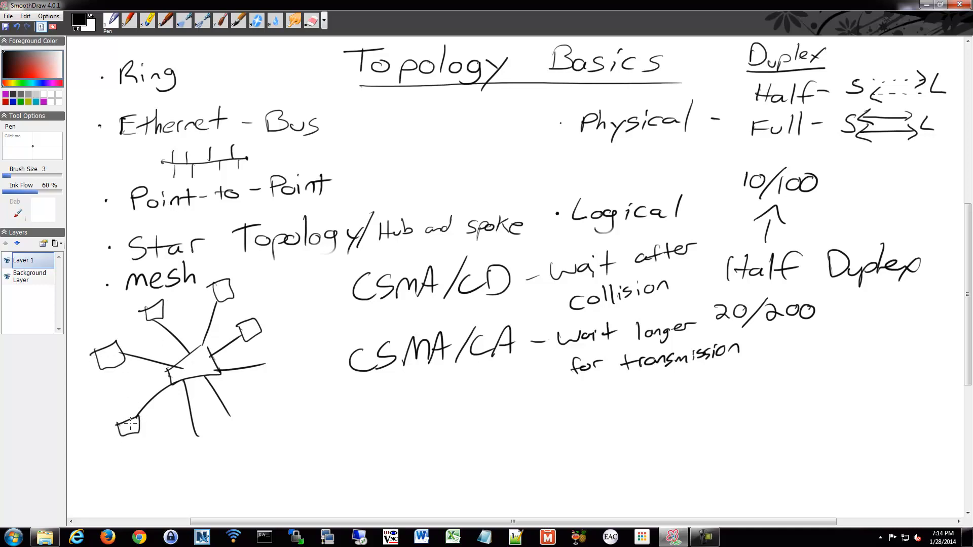
pyautogui.moveTo(184, 440)
pyautogui.mouseDown()
pyautogui.moveTo(209, 449)
pyautogui.moveTo(184, 440)
pyautogui.mouseUp()
pyautogui.moveTo(226, 414)
pyautogui.mouseDown()
pyautogui.moveTo(248, 426)
pyautogui.moveTo(226, 417)
pyautogui.mouseUp()
pyautogui.moveTo(263, 361)
pyautogui.mouseDown()
pyautogui.moveTo(282, 376)
pyautogui.moveTo(262, 357)
pyautogui.mouseUp()
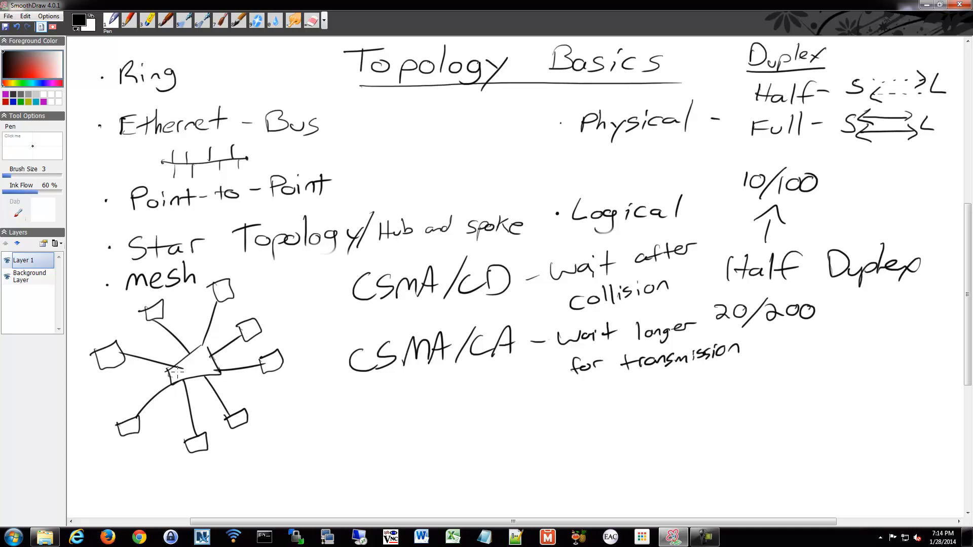
# Label the central box Hub and draw arrows pointing toward it
pyautogui.moveTo(174, 365)
pyautogui.mouseDown()
pyautogui.moveTo(183, 379)
pyautogui.moveTo(204, 373)
pyautogui.mouseUp()
pyautogui.moveTo(191, 302)
pyautogui.mouseDown()
pyautogui.moveTo(195, 326)
pyautogui.moveTo(206, 318)
pyautogui.mouseUp()
pyautogui.moveTo(248, 344)
pyautogui.mouseDown()
pyautogui.moveTo(229, 350)
pyautogui.moveTo(239, 354)
pyautogui.mouseUp()
# Draw arrows at the top and bottom nodes and mark the top node H
pyautogui.moveTo(255, 281)
pyautogui.mouseDown()
pyautogui.moveTo(232, 288)
pyautogui.moveTo(241, 297)
pyautogui.mouseUp()
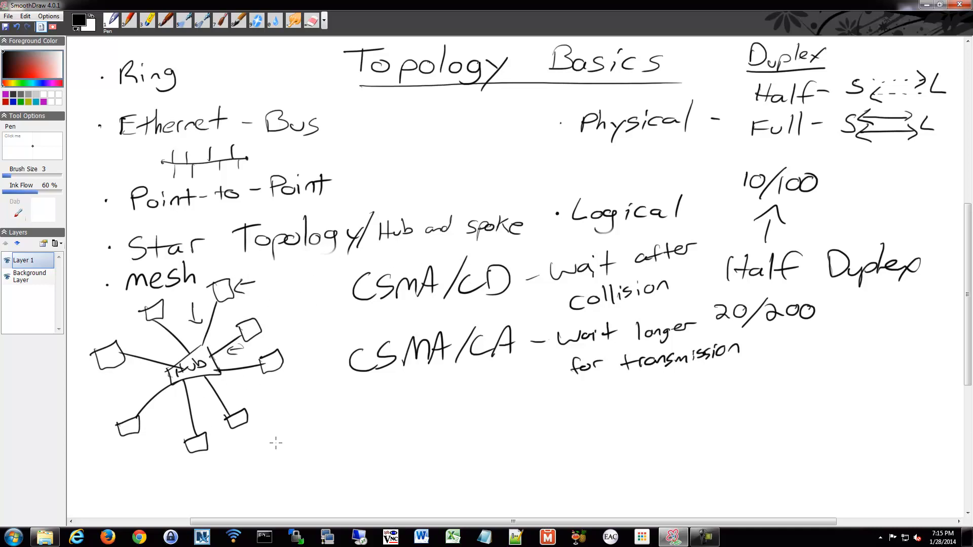
pyautogui.moveTo(247, 445); pyautogui.dragTo(251, 463)
pyautogui.moveTo(229, 287)
pyautogui.mouseDown()
pyautogui.moveTo(229, 297)
pyautogui.moveTo(217, 298)
pyautogui.moveTo(230, 290)
pyautogui.mouseUp()
# Scribble out Hub, relabel the centre Switch, and draw loops along the H node's link
pyautogui.moveTo(185, 363)
pyautogui.mouseDown()
pyautogui.moveTo(190, 373)
pyautogui.moveTo(206, 357)
pyautogui.moveTo(204, 372)
pyautogui.moveTo(144, 353)
pyautogui.moveTo(176, 339)
pyautogui.mouseUp()
pyautogui.moveTo(175, 326); pyautogui.dragTo(205, 365)
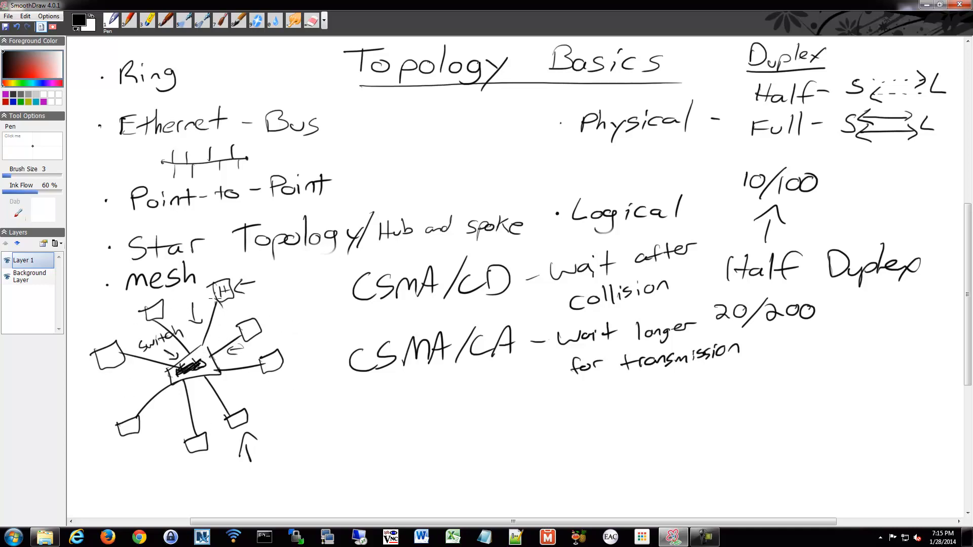
pyautogui.moveTo(221, 303); pyautogui.dragTo(217, 304)
pyautogui.moveTo(219, 293); pyautogui.dragTo(232, 325)
pyautogui.moveTo(221, 324)
pyautogui.mouseDown()
pyautogui.moveTo(213, 336)
pyautogui.moveTo(227, 324)
pyautogui.mouseUp()
# Add a short stroke beside the arrow between the H node and the switch
pyautogui.moveTo(196, 306); pyautogui.dragTo(197, 319)
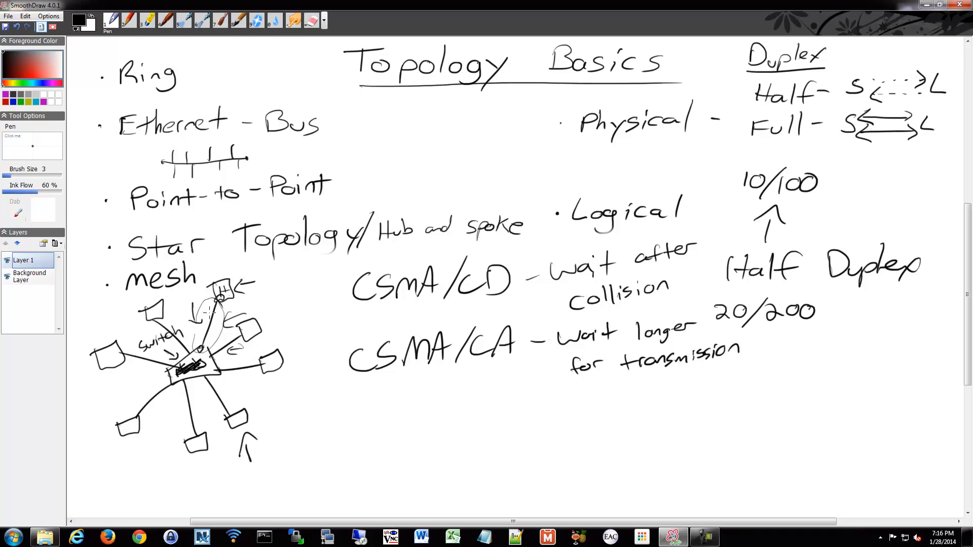